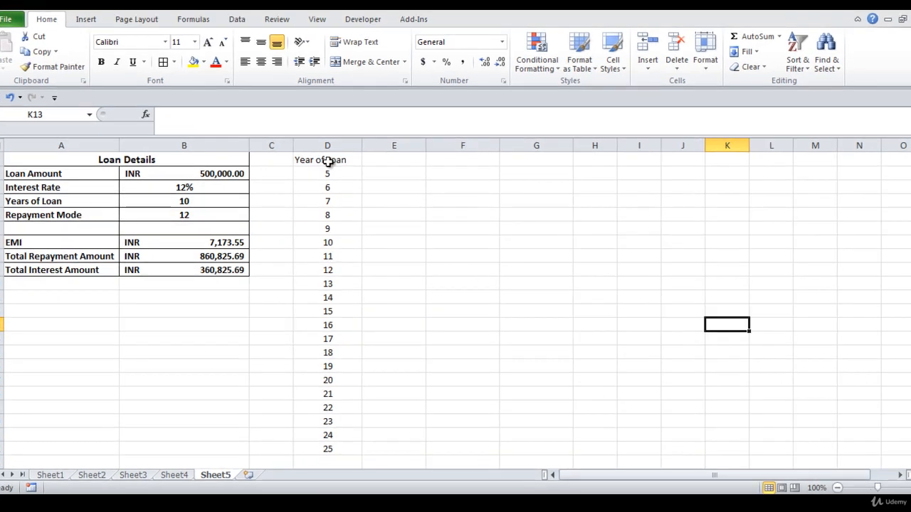
Link cell E1 beside the Year of Loan heading to the EMI result with the formula =B7
click(318, 169)
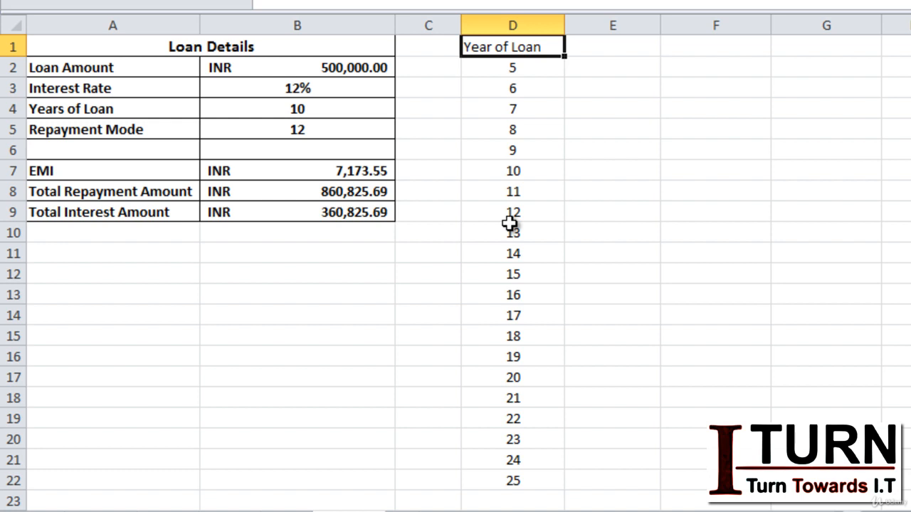
click(607, 51)
text(=)
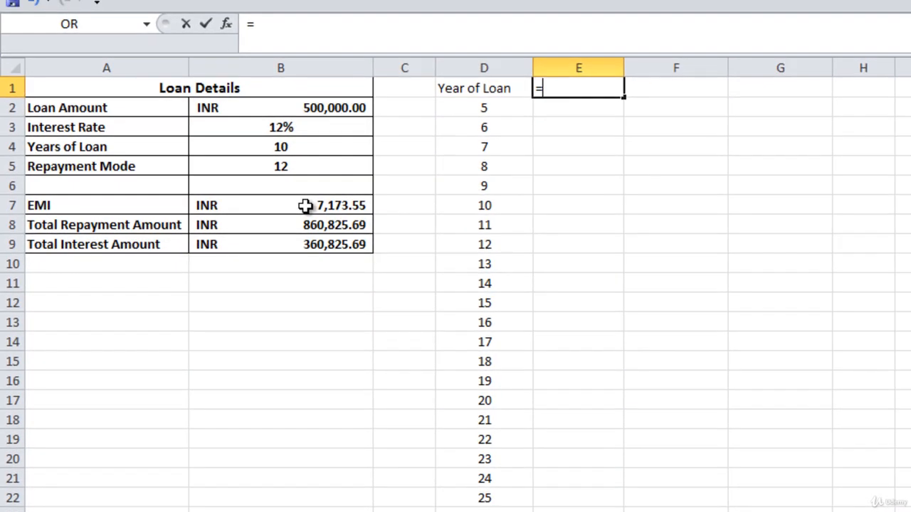
click(323, 171)
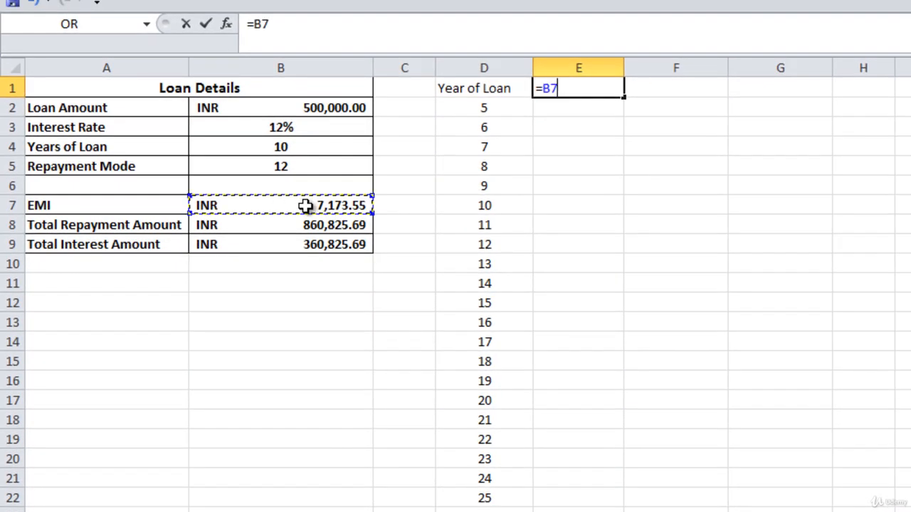
key(Return)
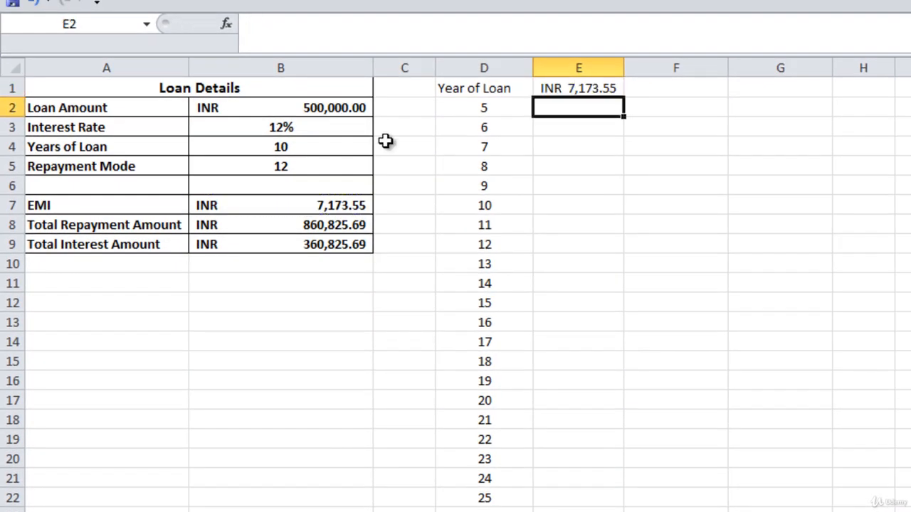
Link cell F1 to the total repayment amount in B8 and cell G1 to the total interest amount in B9
click(642, 89)
text(=)
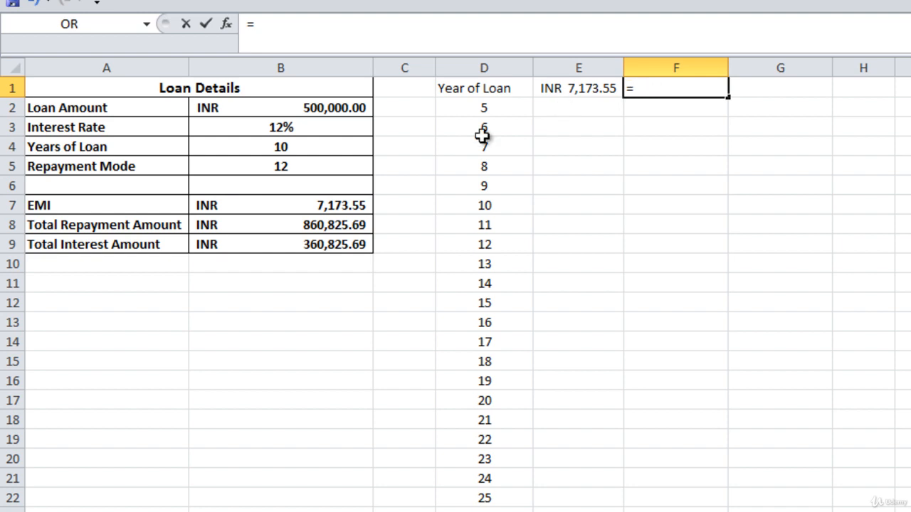
click(326, 222)
key(Return)
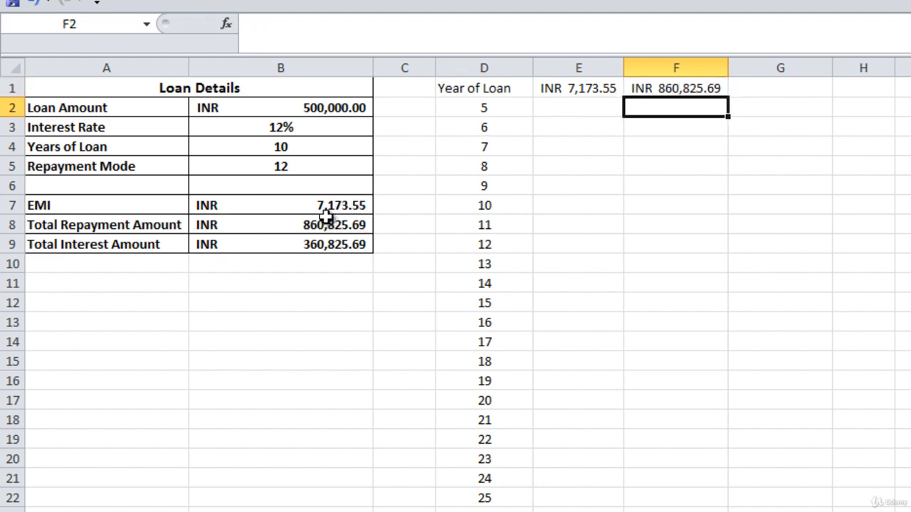
click(754, 88)
text(=)
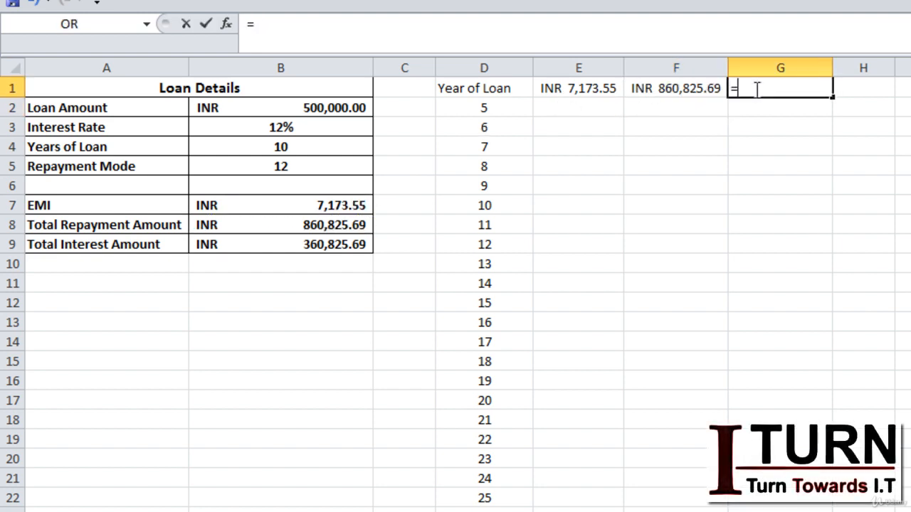
click(307, 244)
key(Return)
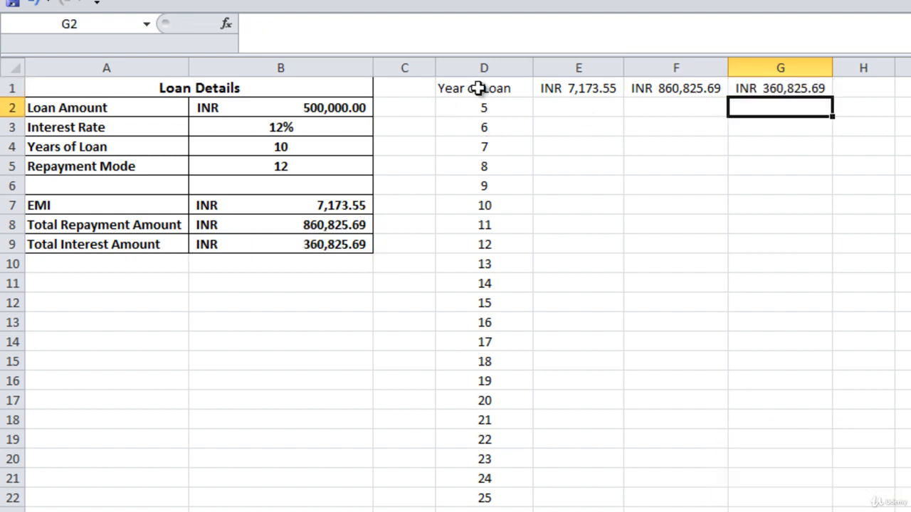
Create a what-if data table over D1:G22 with the years of loan cell $B$4 as the column input cell
drag(474, 85, 787, 505)
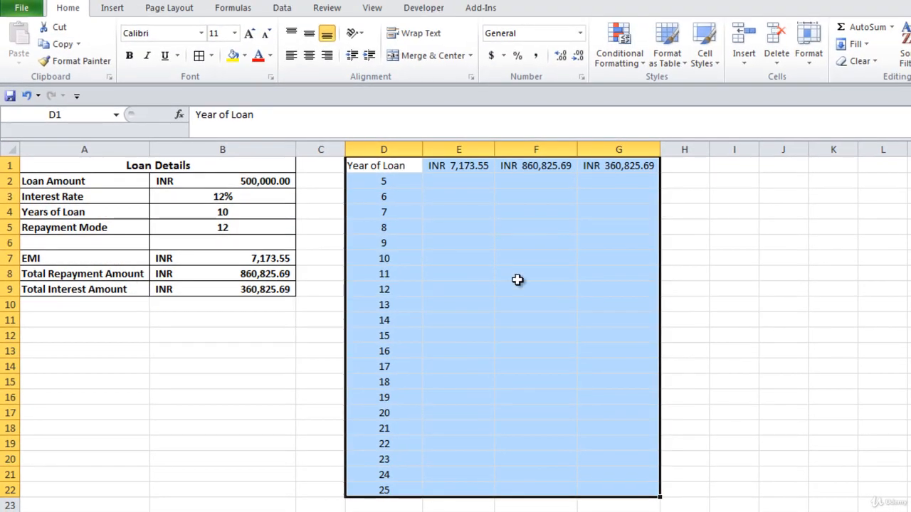
click(283, 10)
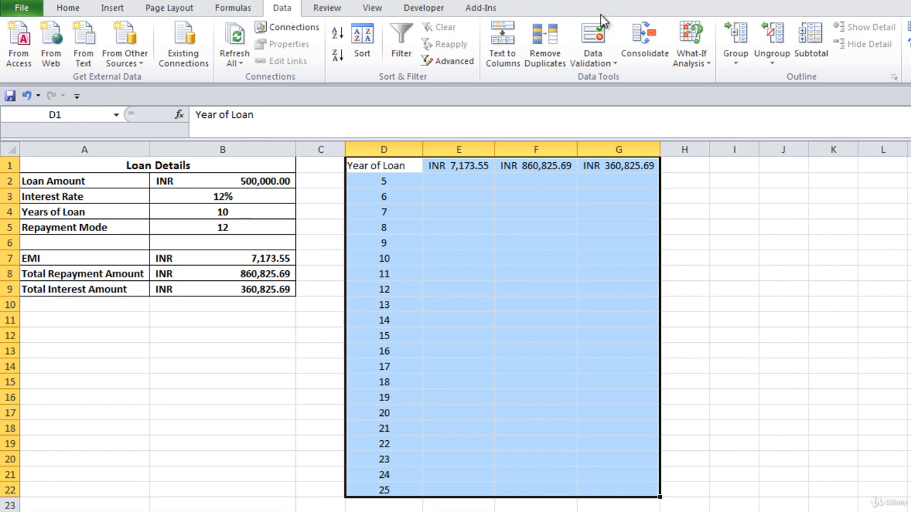
click(705, 63)
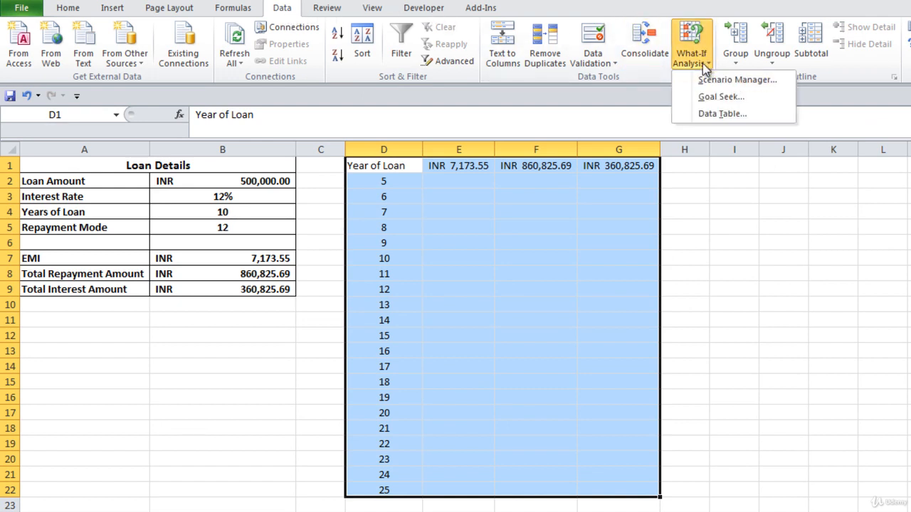
click(723, 114)
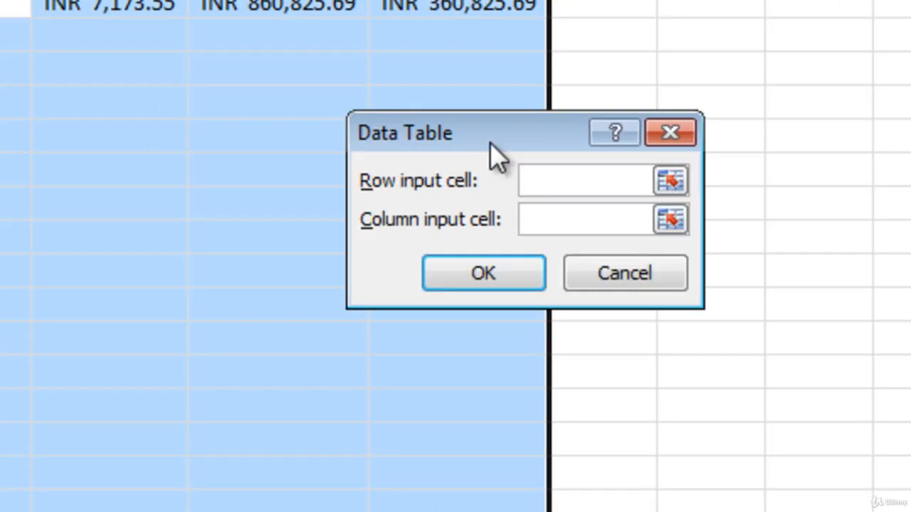
drag(496, 157, 333, 183)
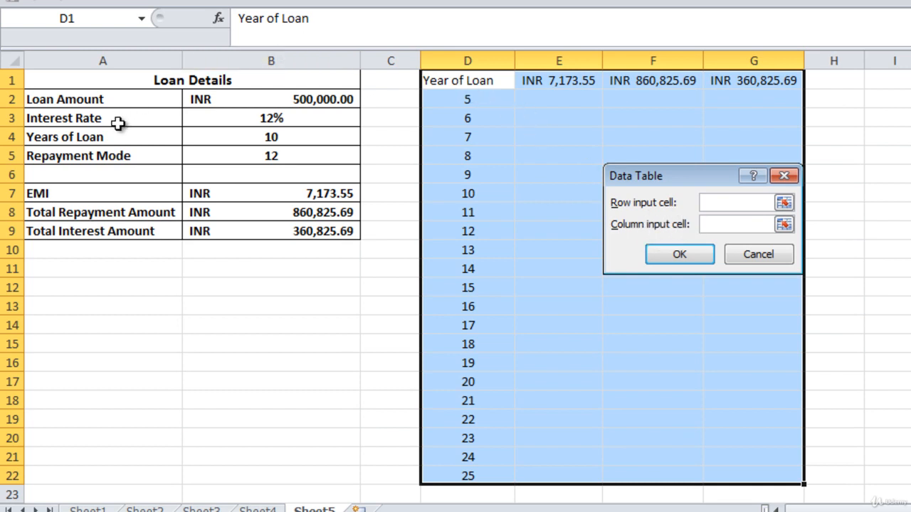
click(224, 138)
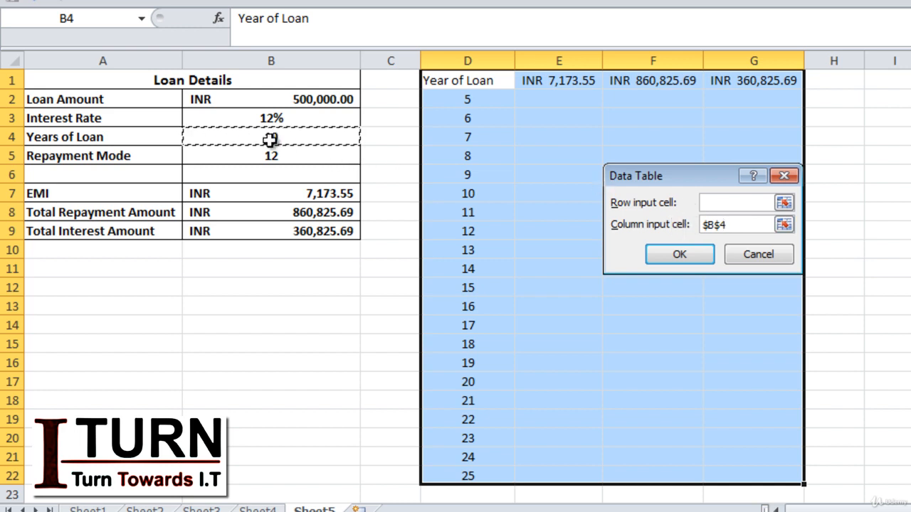
click(679, 256)
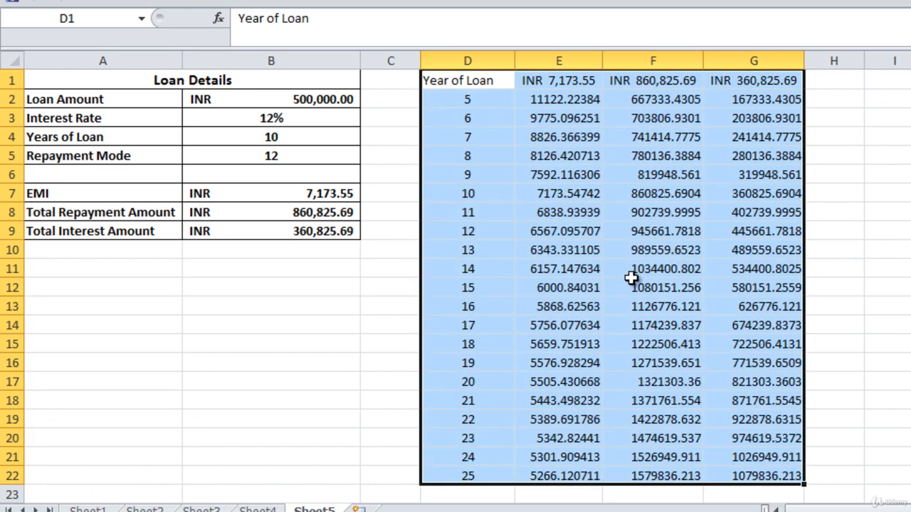
Copy the INR accounting format of cell E1 to the data table results in E2:G22 with Format Painter
click(525, 77)
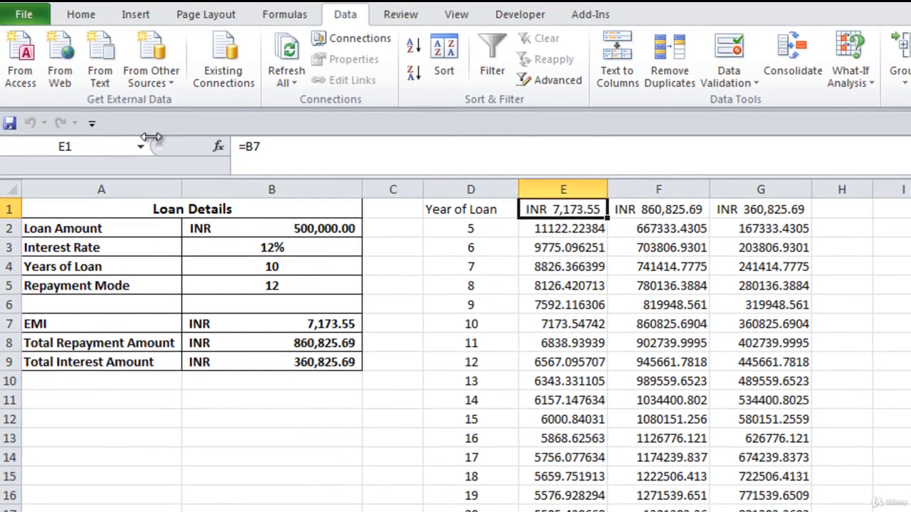
click(80, 14)
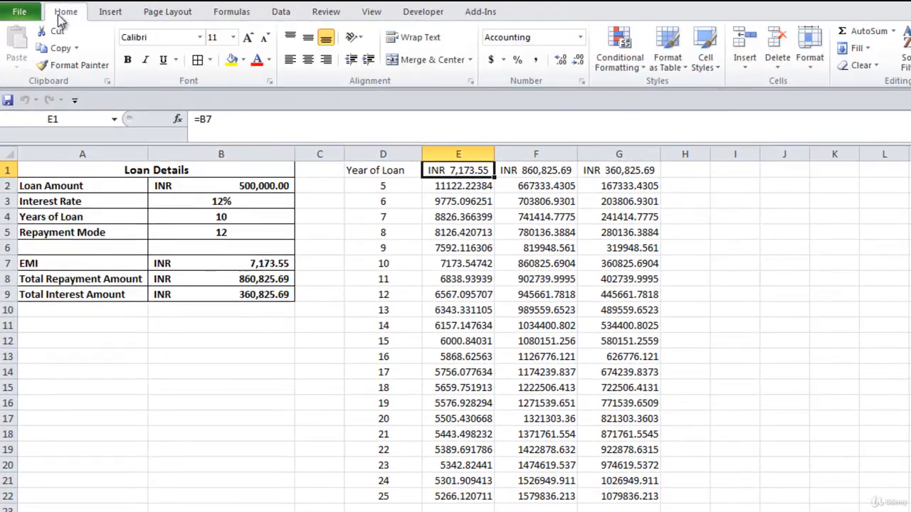
click(55, 71)
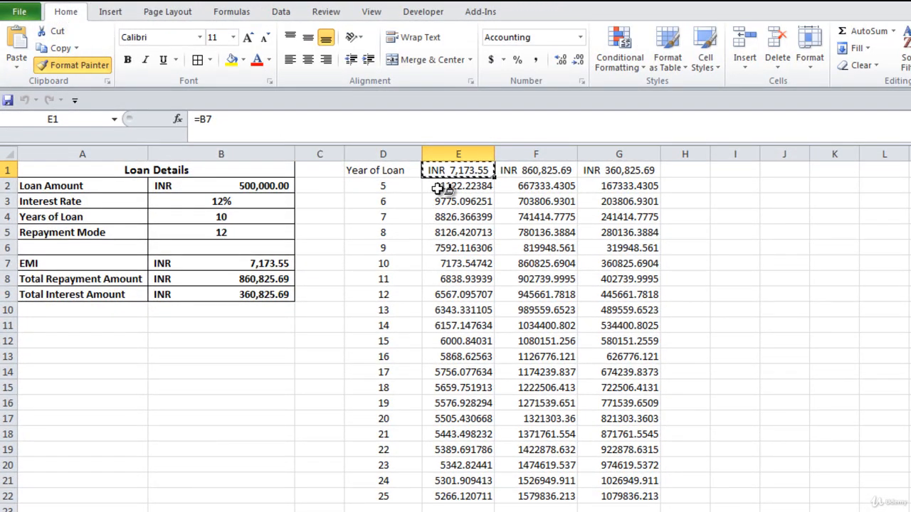
mouse_move(445, 188)
mouse_down()
mouse_move(642, 311)
mouse_move(642, 495)
mouse_up()
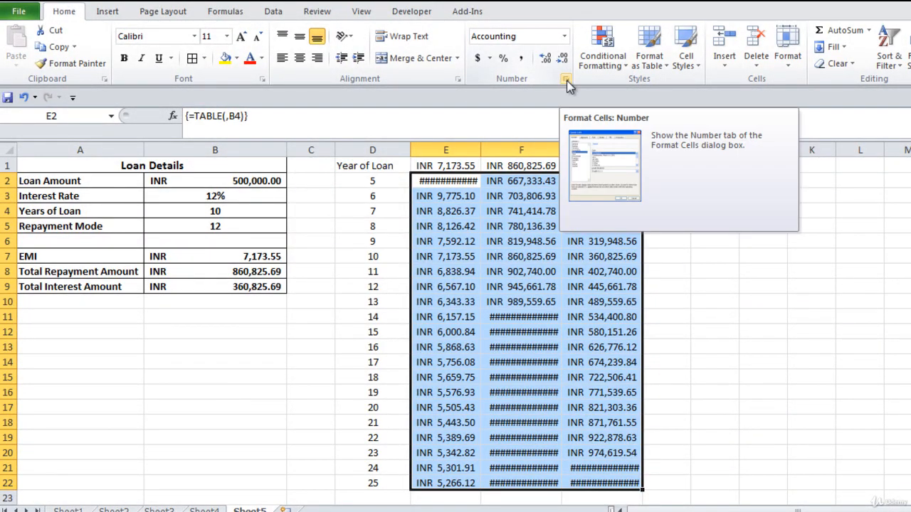
Auto-fit columns E, F and G to their contents, and widen columns E and F a little further
double_click(481, 146)
double_click(570, 150)
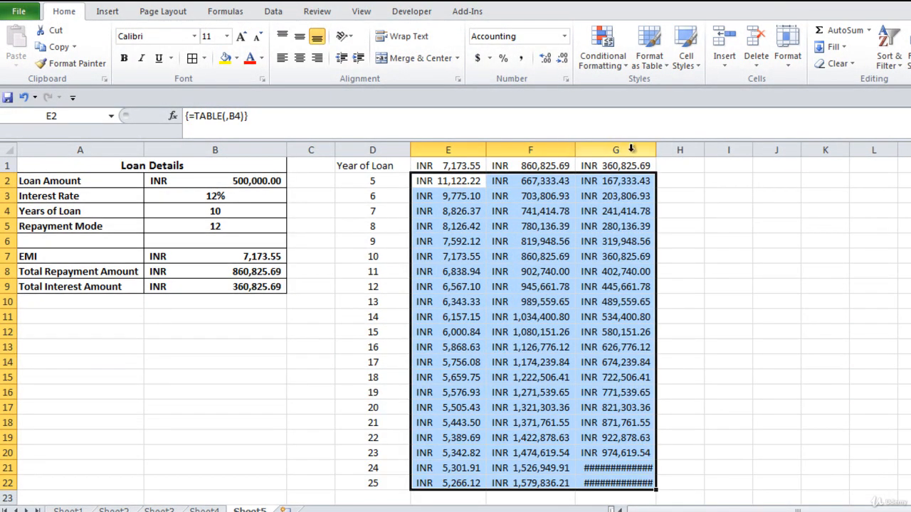
double_click(655, 150)
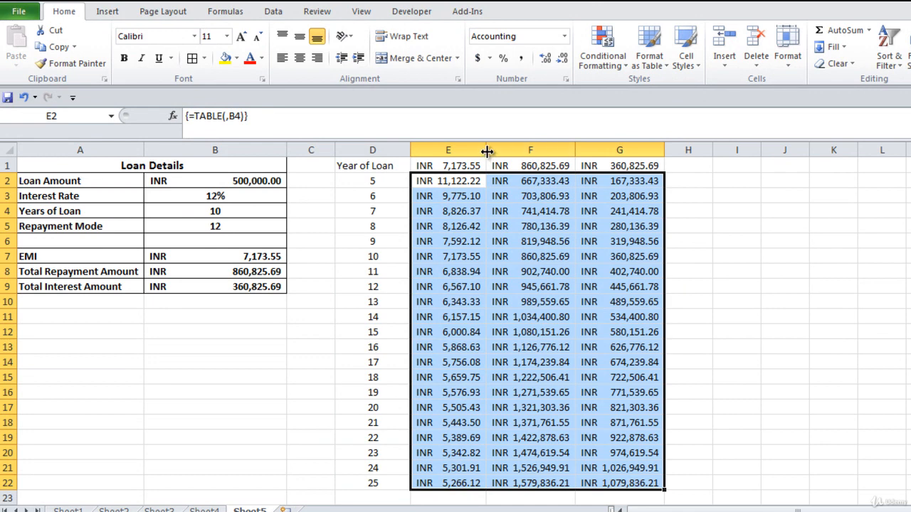
drag(486, 150, 508, 150)
drag(599, 151, 614, 151)
click(377, 181)
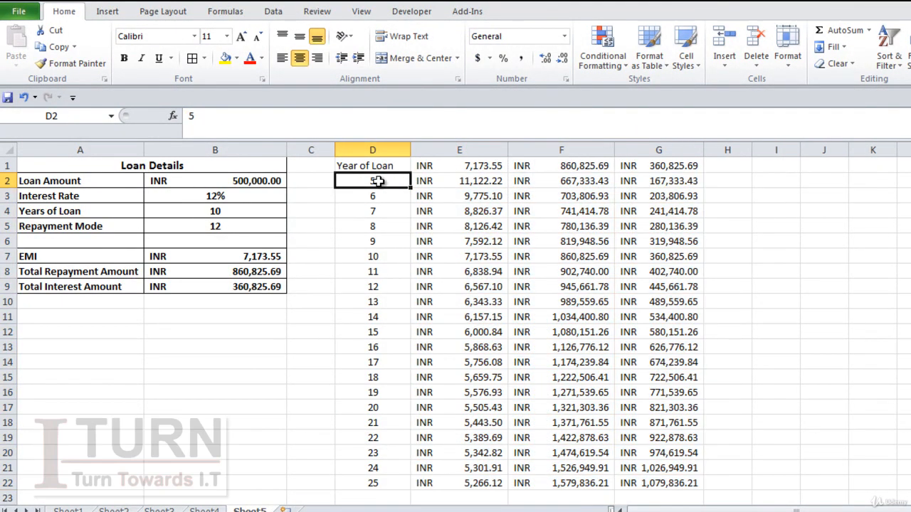
click(441, 183)
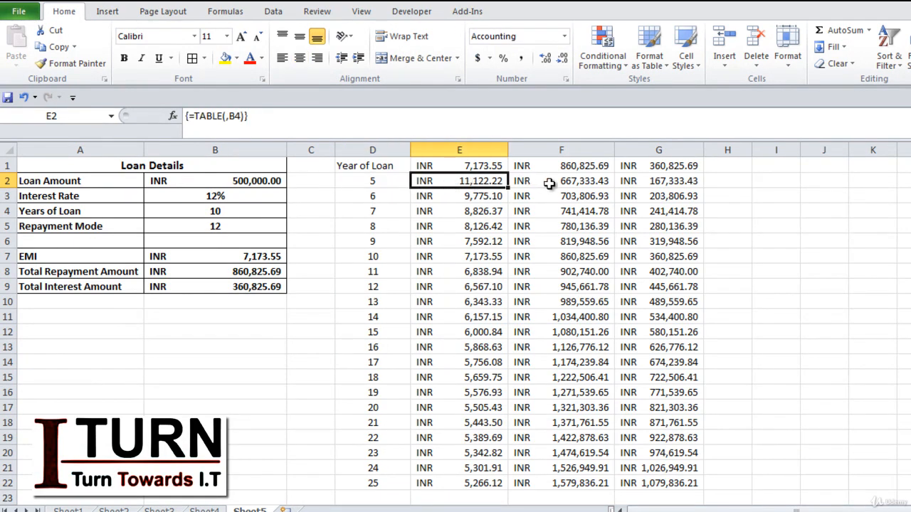
click(549, 182)
click(653, 181)
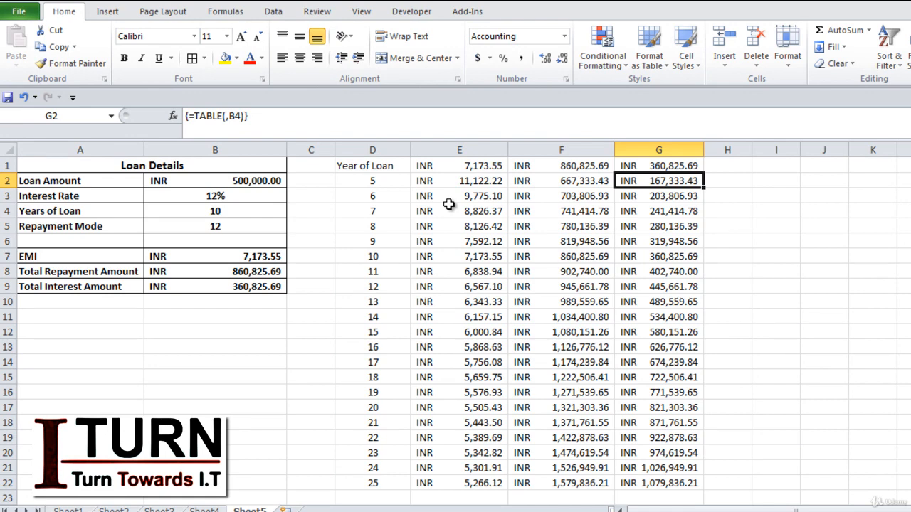
Try replacing the linked formula in E1 with the heading text EMI, and undo the entry
click(448, 168)
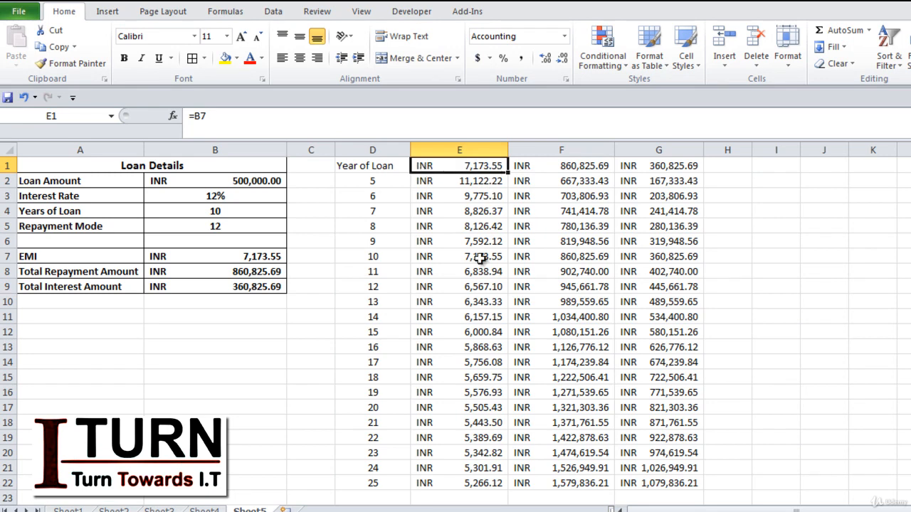
text(EMI)
key(Return)
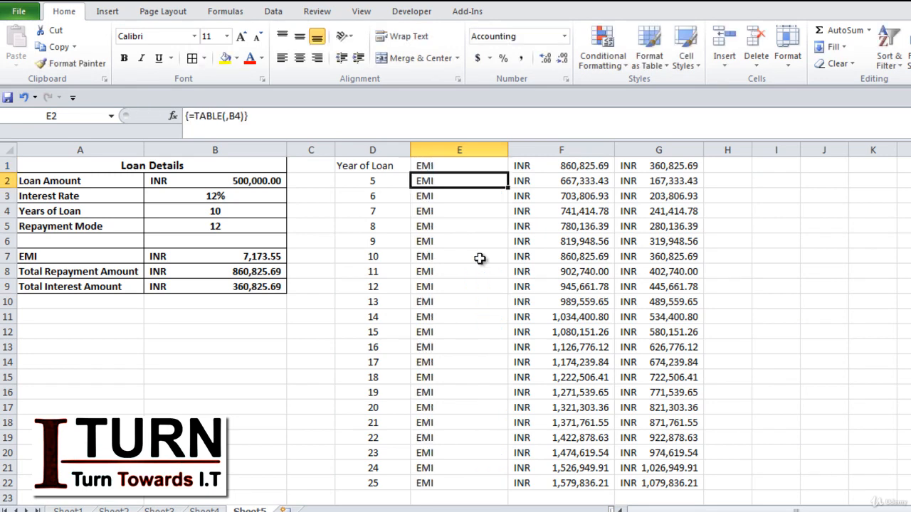
key(ctrl+z)
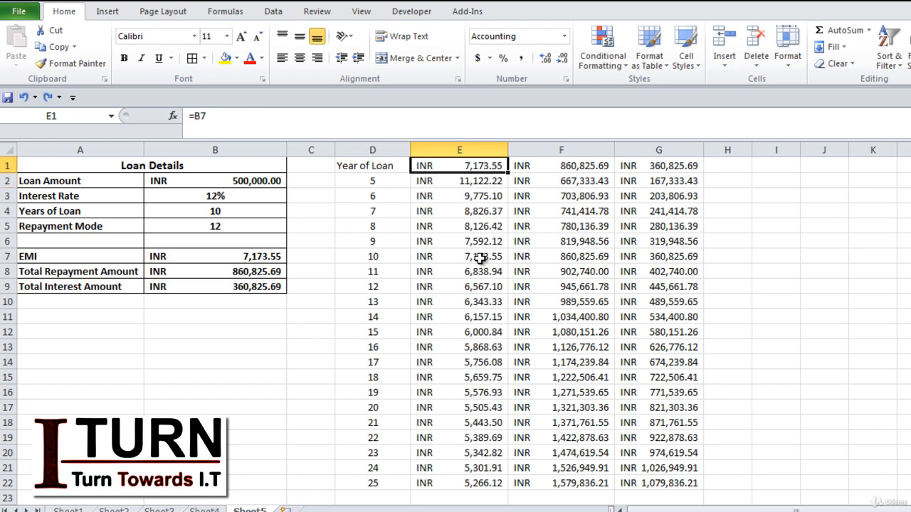
Try to delete the single data table result in cell E4, and dismiss the message
click(459, 208)
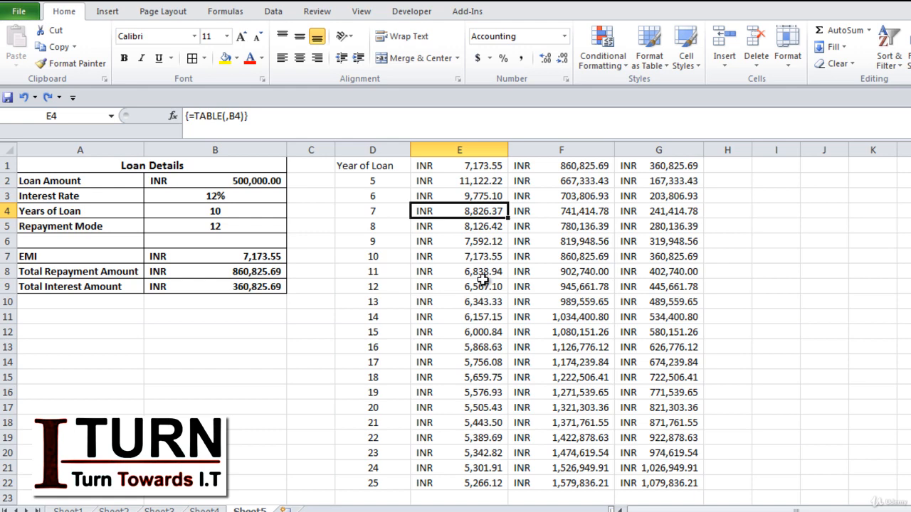
key(Delete)
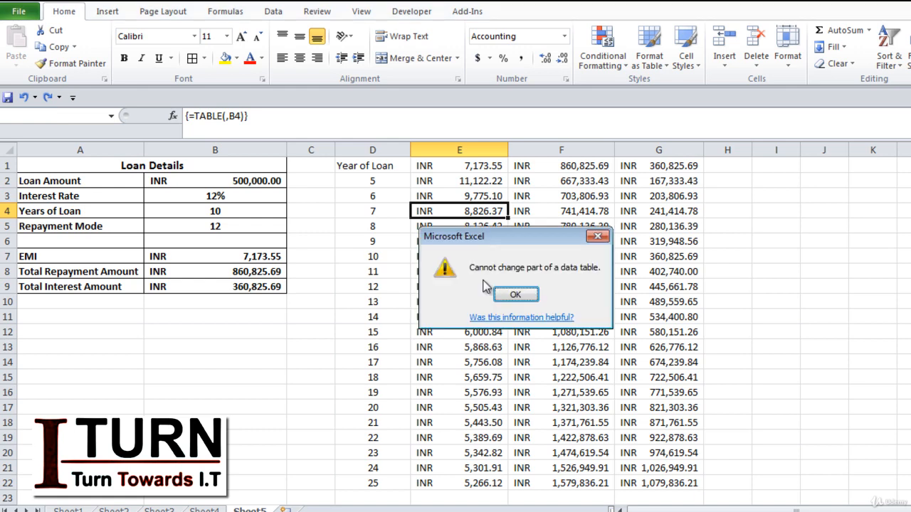
click(515, 296)
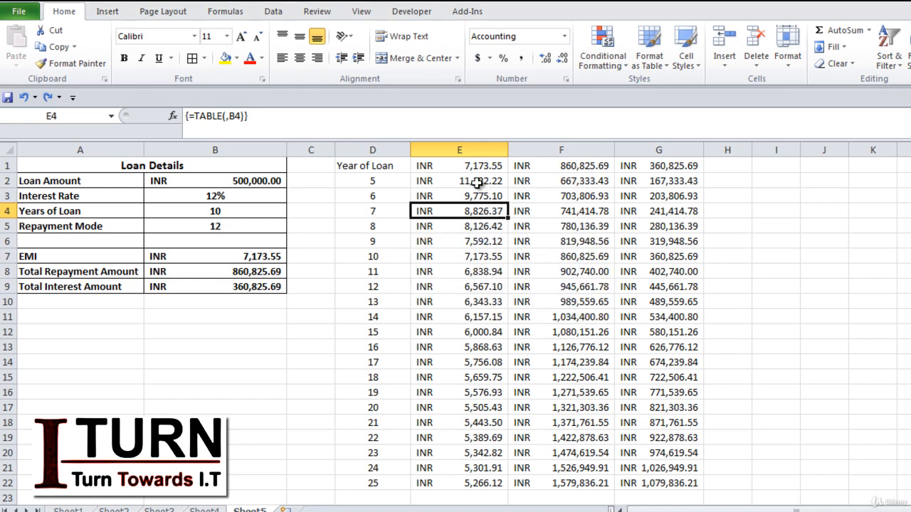
Give the linked formula cell E1 the custom number format "EMI" so it displays that heading text
click(458, 166)
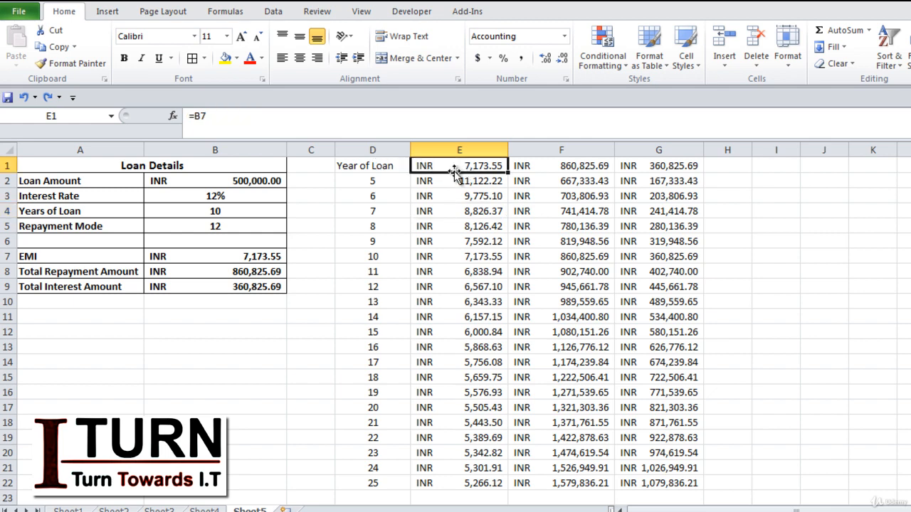
click(526, 174)
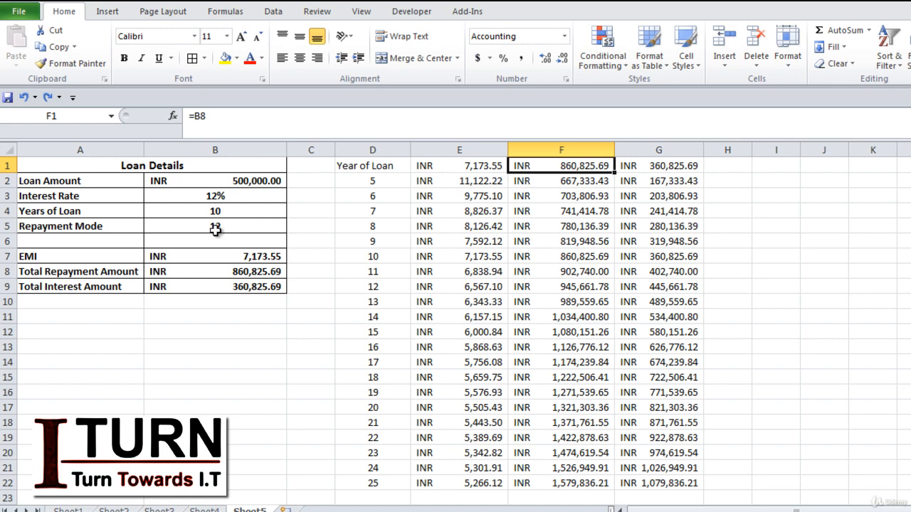
click(435, 166)
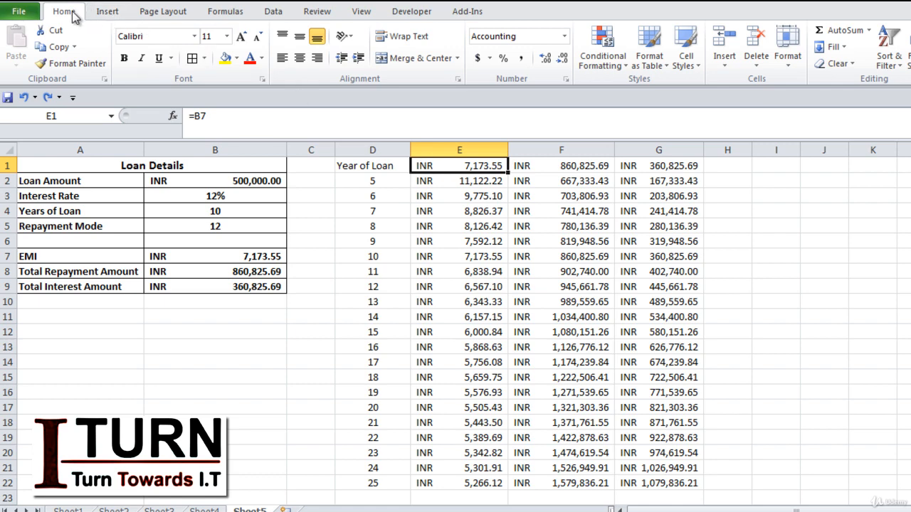
click(566, 80)
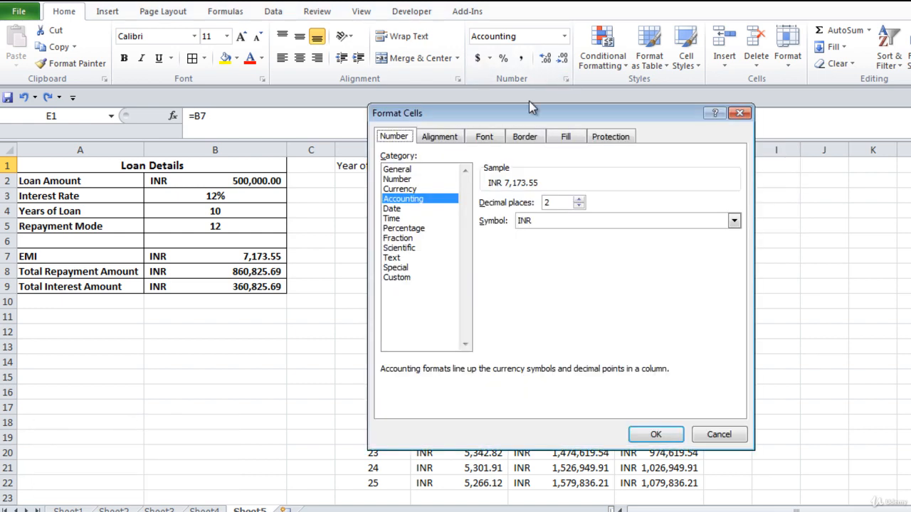
drag(525, 111, 653, 158)
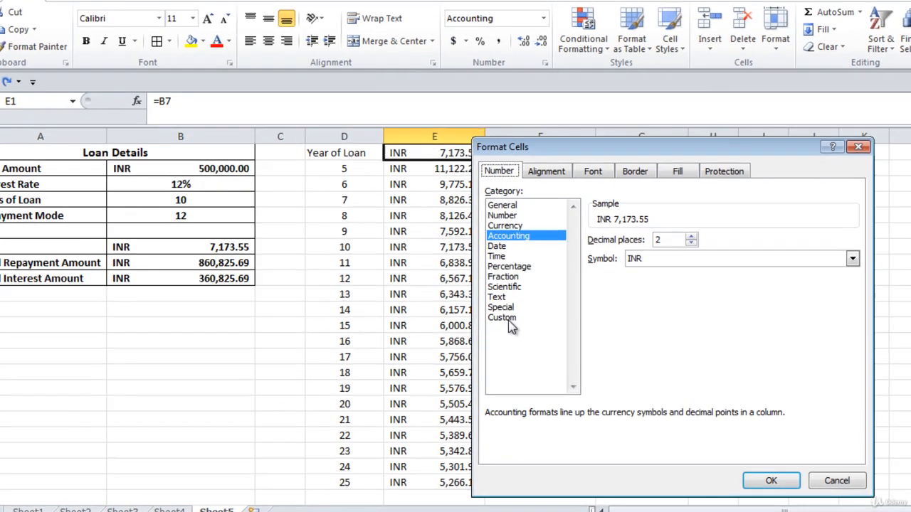
click(526, 325)
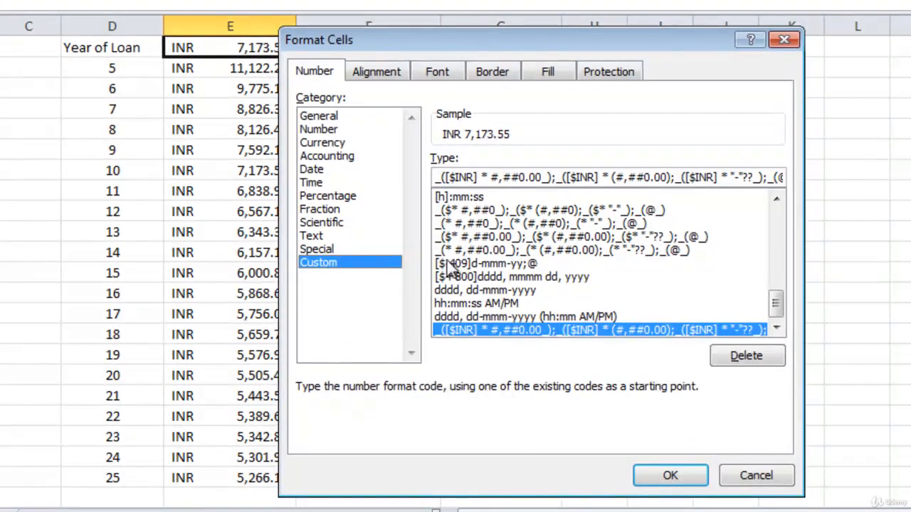
click(471, 304)
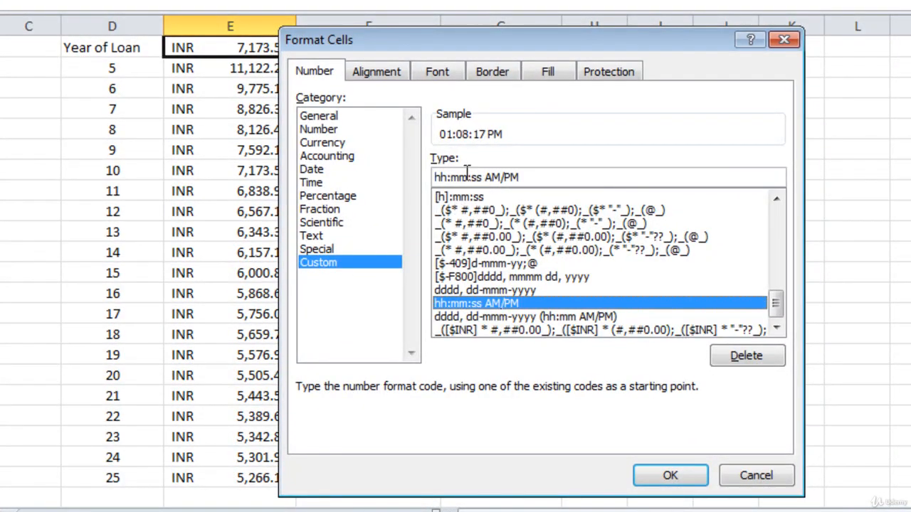
drag(530, 181, 407, 181)
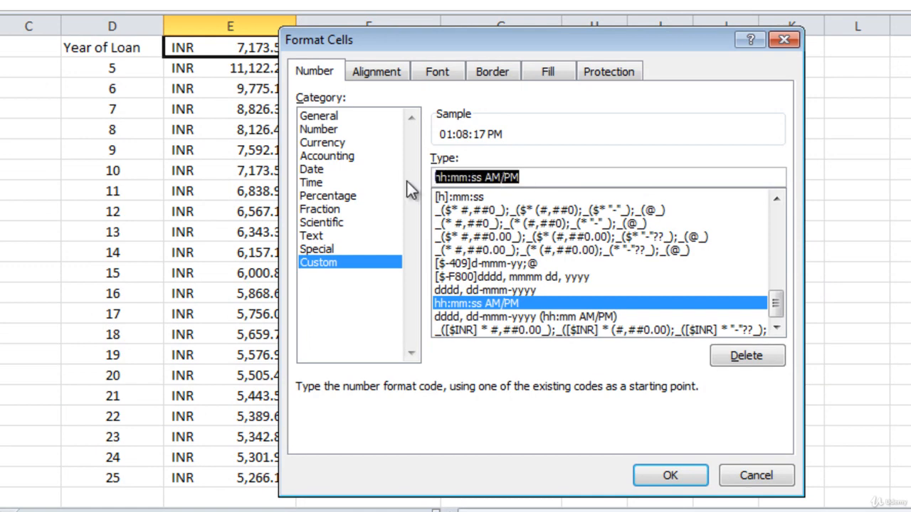
text(*)
text(EMI)
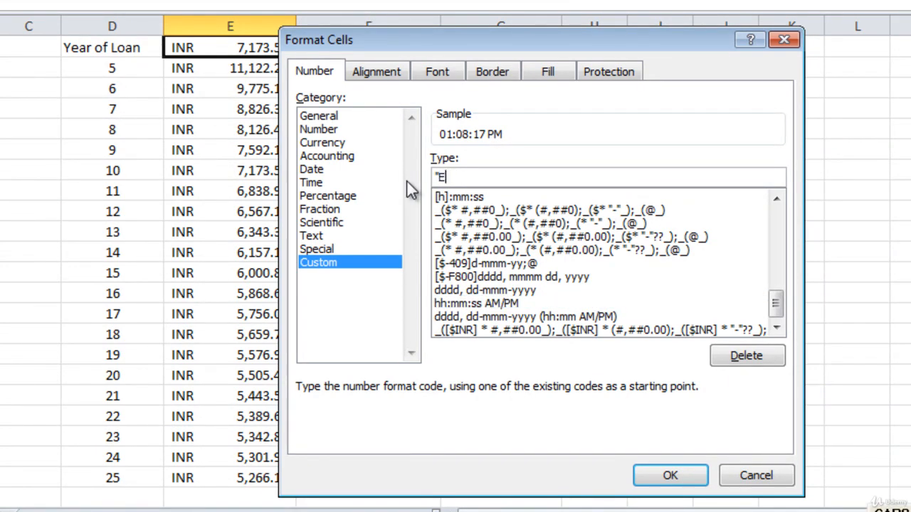
text(")
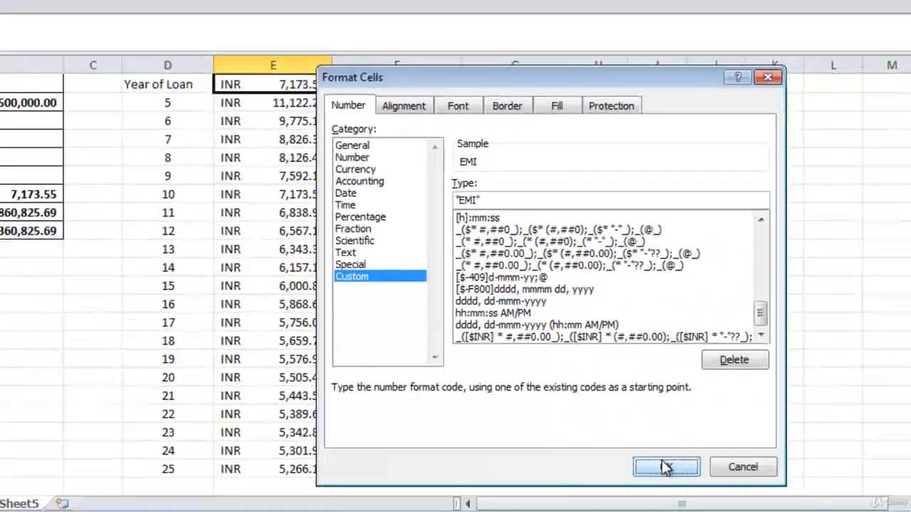
click(669, 464)
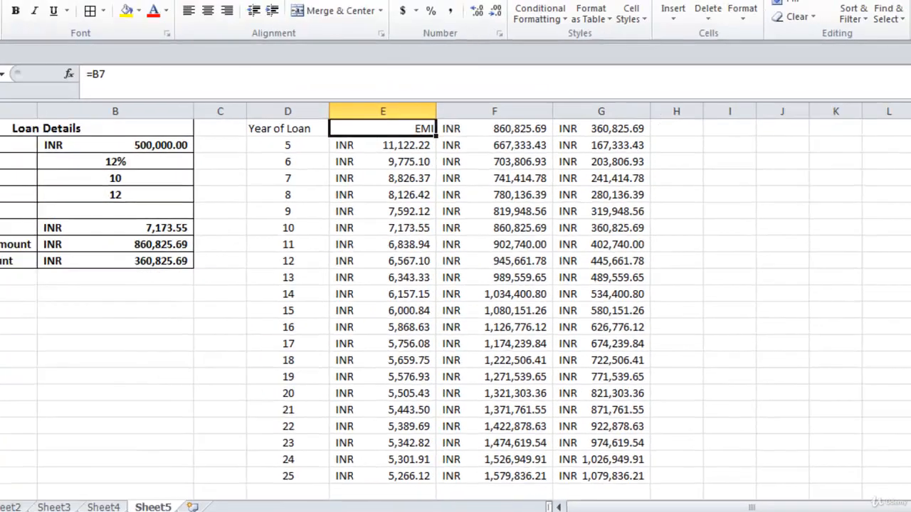
Copy the label text from A8 and use it as the custom number format "Total Repaymen" for cell F1
click(104, 268)
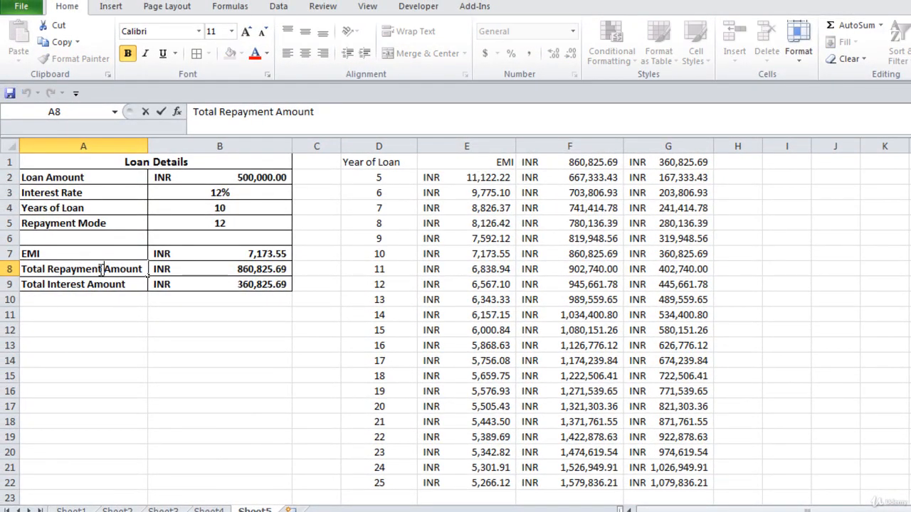
drag(98, 269, 21, 269)
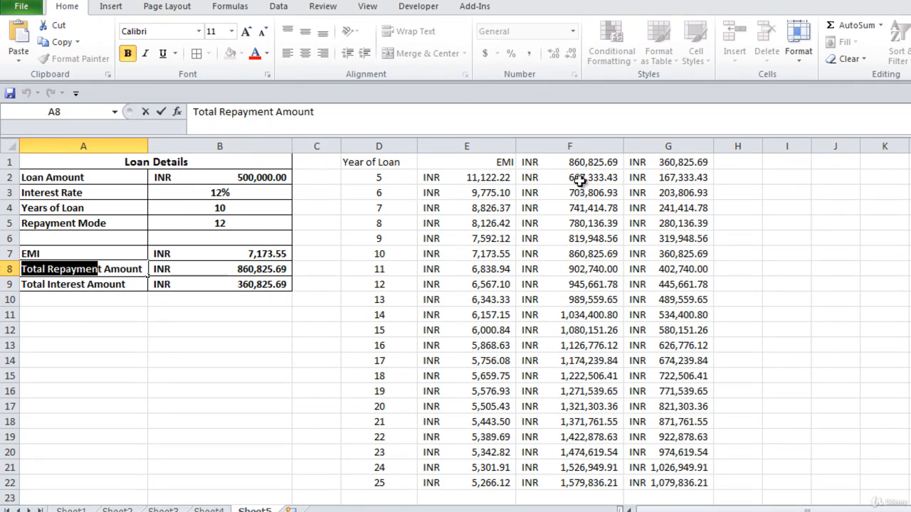
click(564, 158)
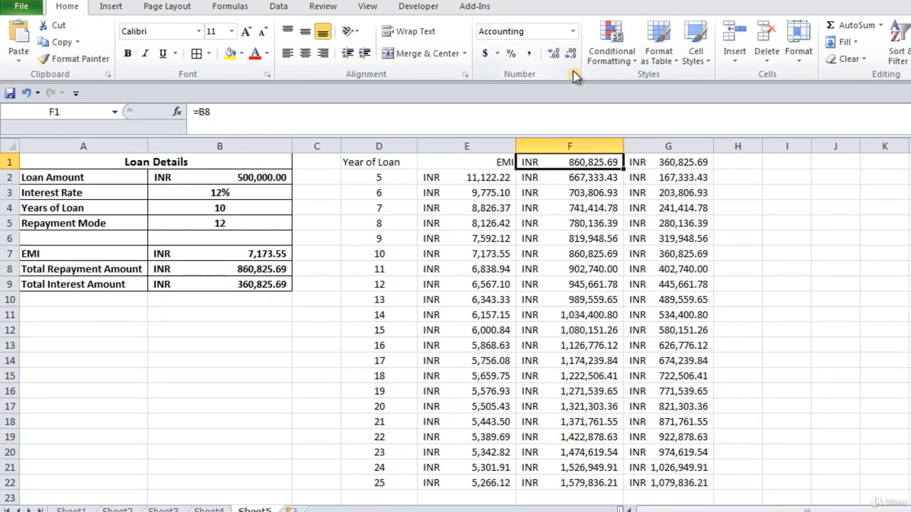
click(575, 77)
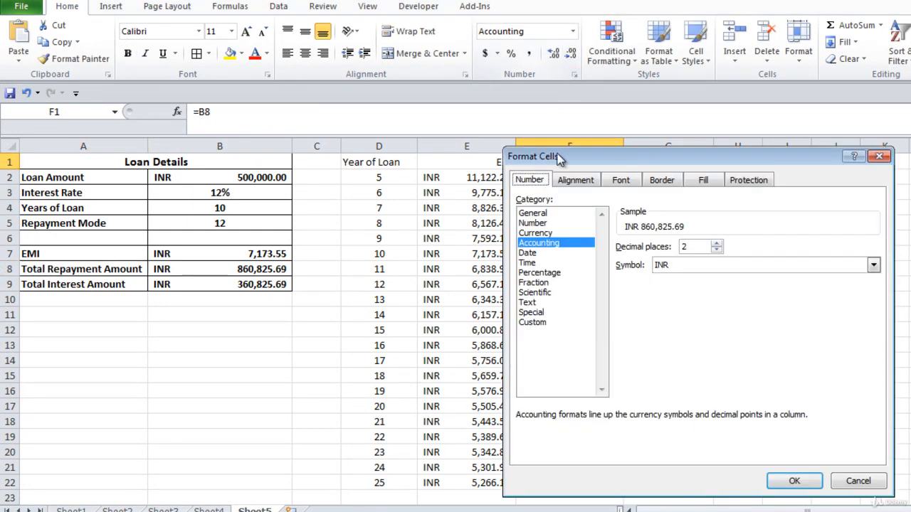
click(543, 324)
click(680, 323)
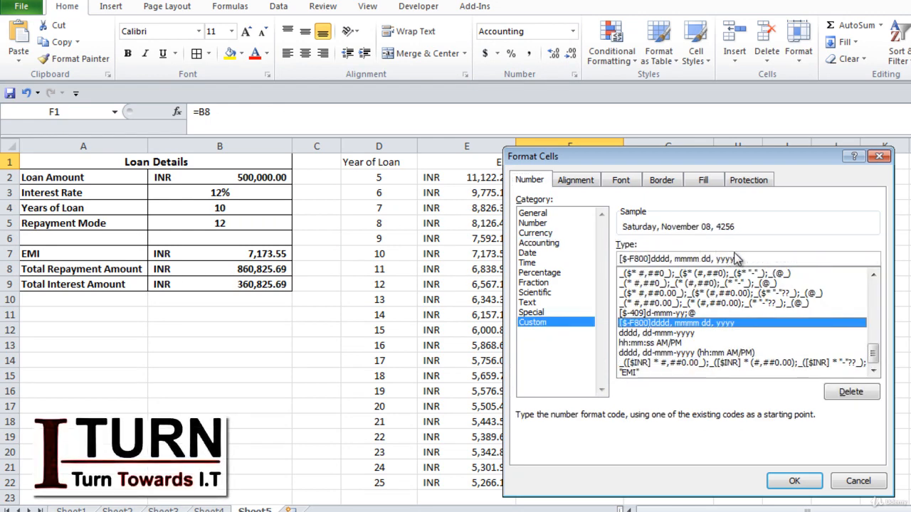
drag(747, 259, 573, 264)
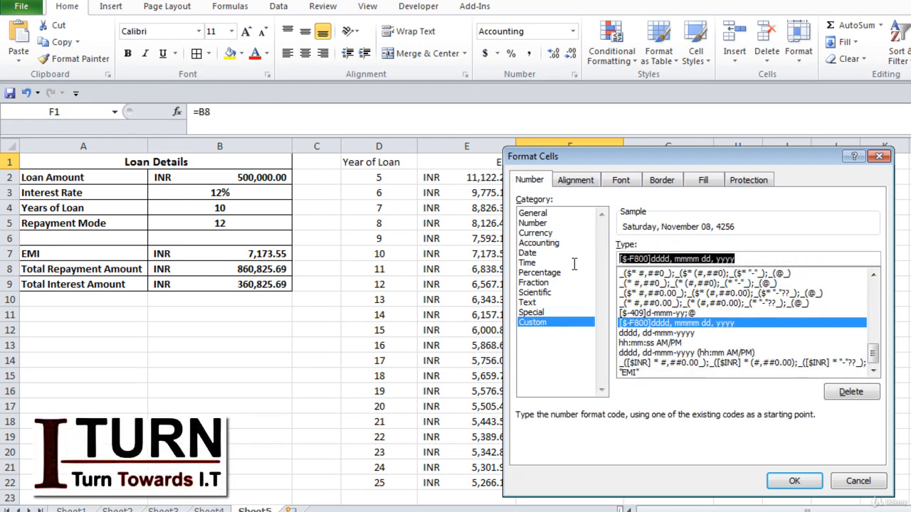
text("Total Repayment")
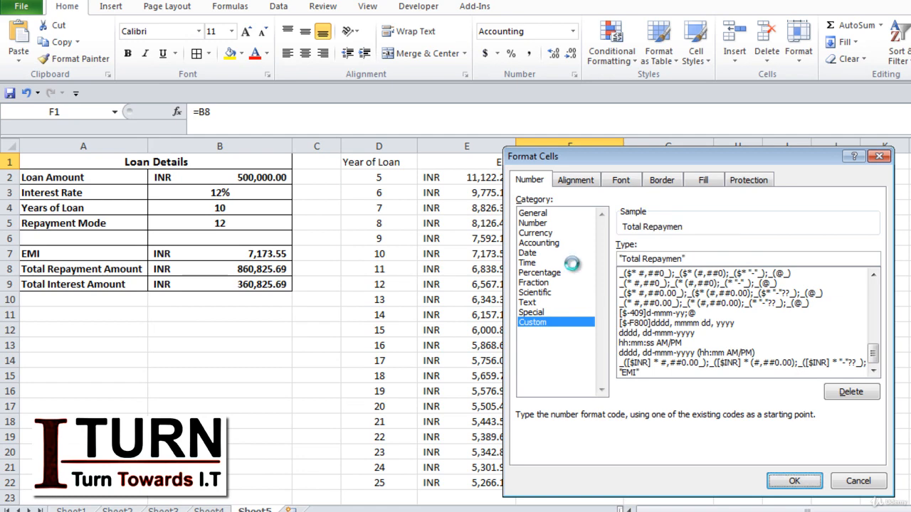
click(794, 481)
Copy Total Interest from the label in A9 and set cell G1's custom number format to "Total Interest"
double_click(83, 287)
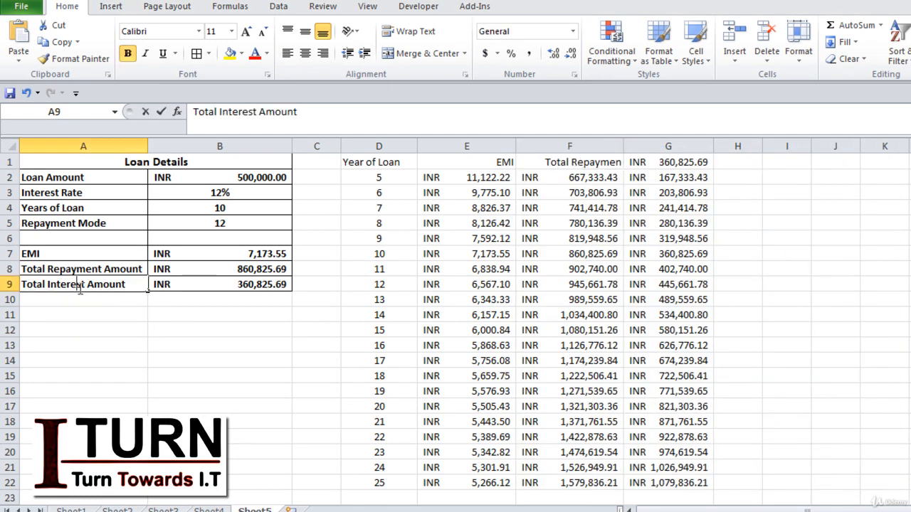
drag(85, 284, 3, 285)
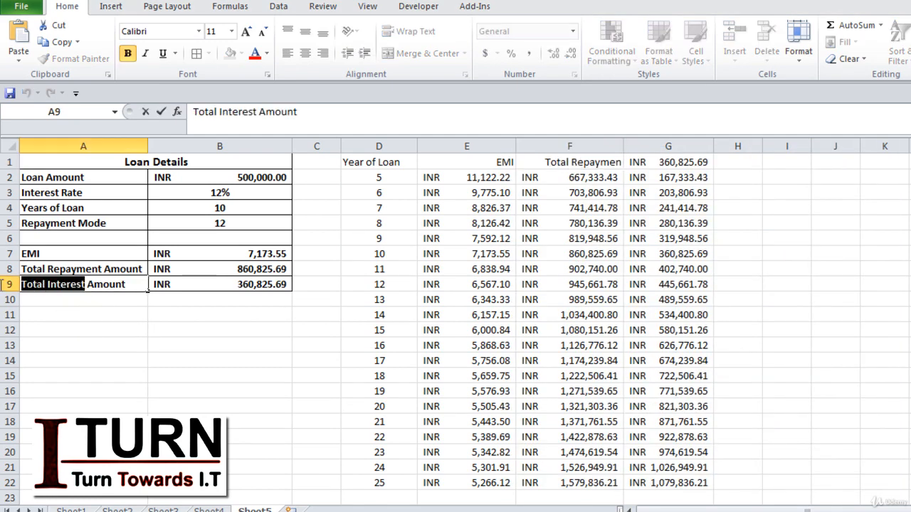
key(Escape)
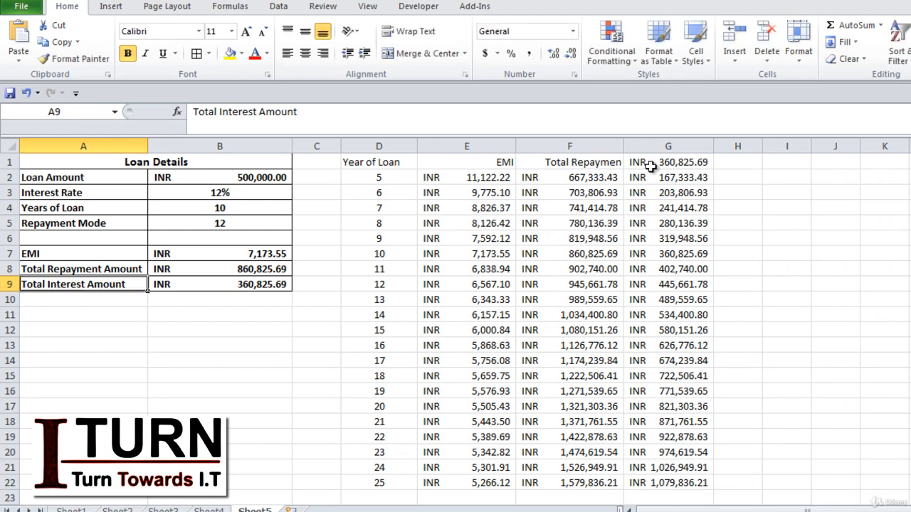
click(690, 162)
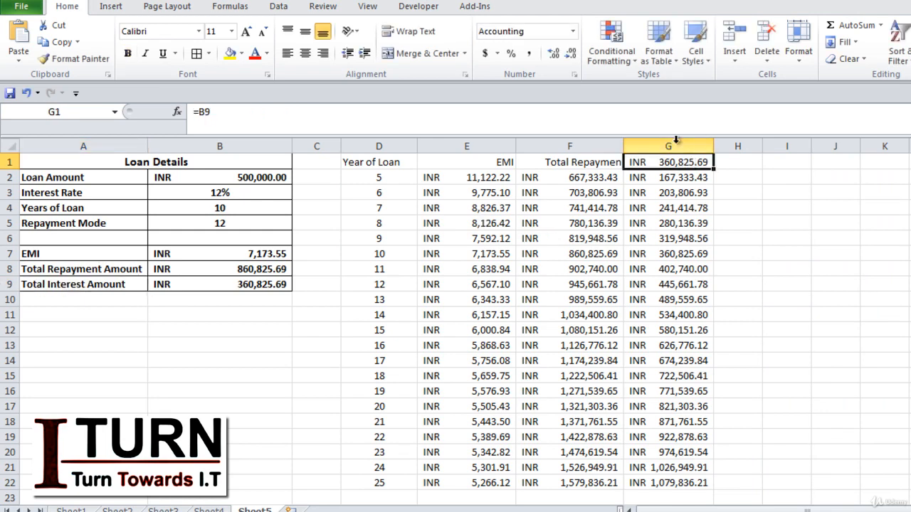
click(575, 75)
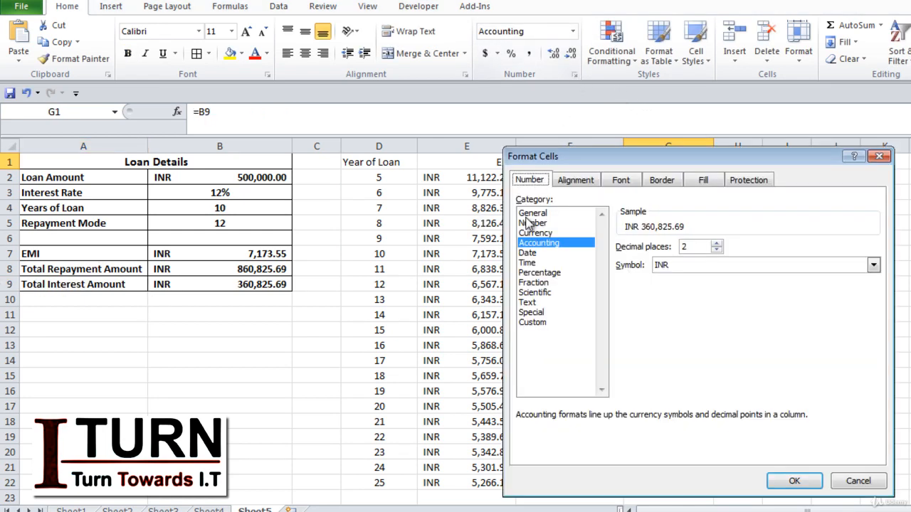
click(535, 322)
click(668, 303)
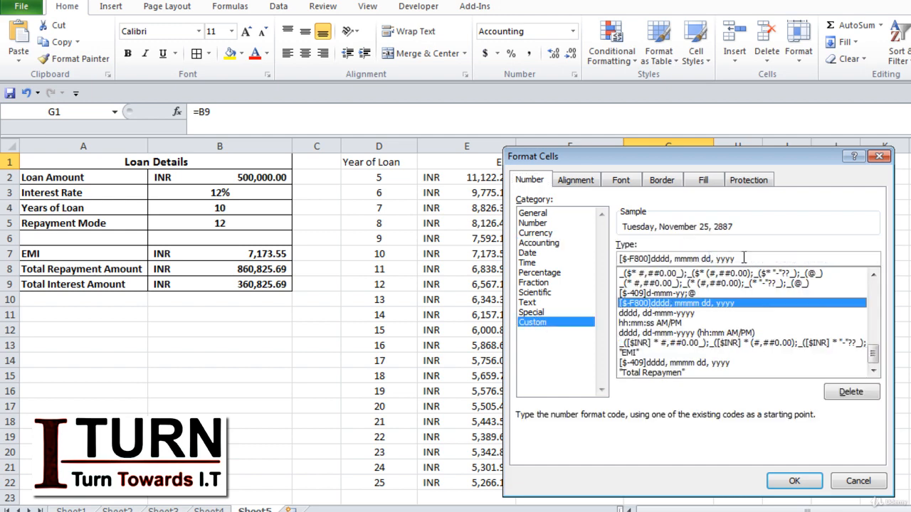
drag(743, 257, 583, 256)
text("Total Interest)
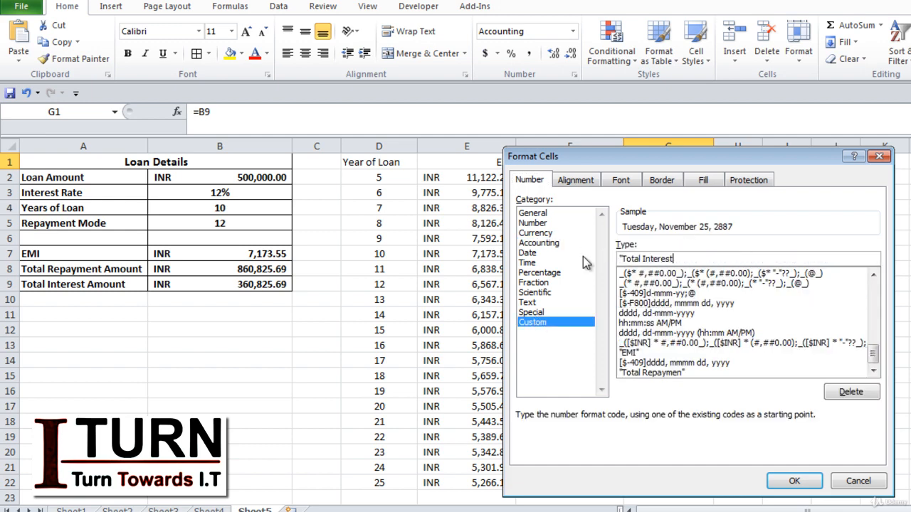
text(")
key(Return)
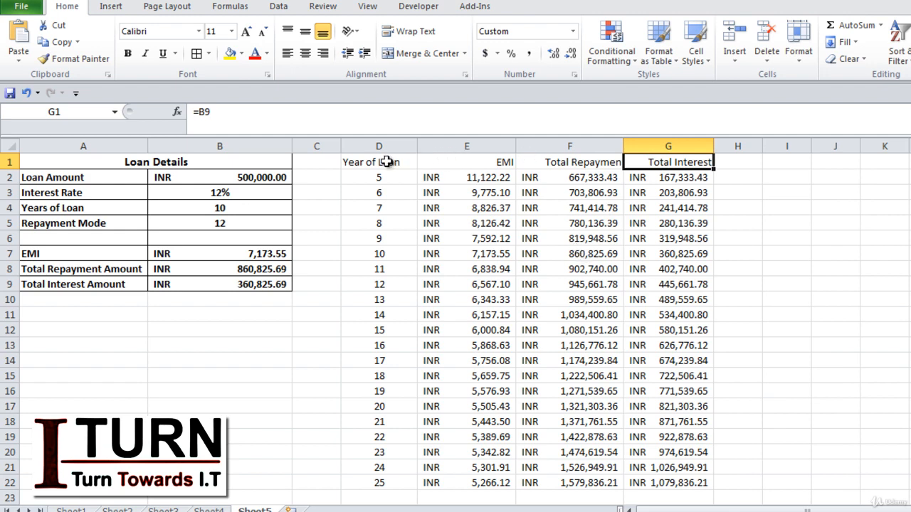
Try to format D1:G22 as a table with headers in a red light style, and dismiss the message
drag(387, 161, 643, 162)
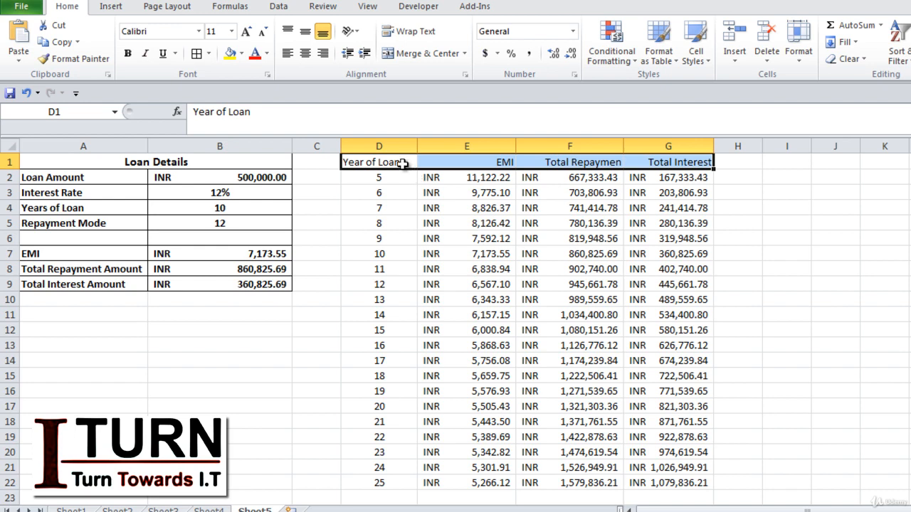
drag(403, 163, 691, 481)
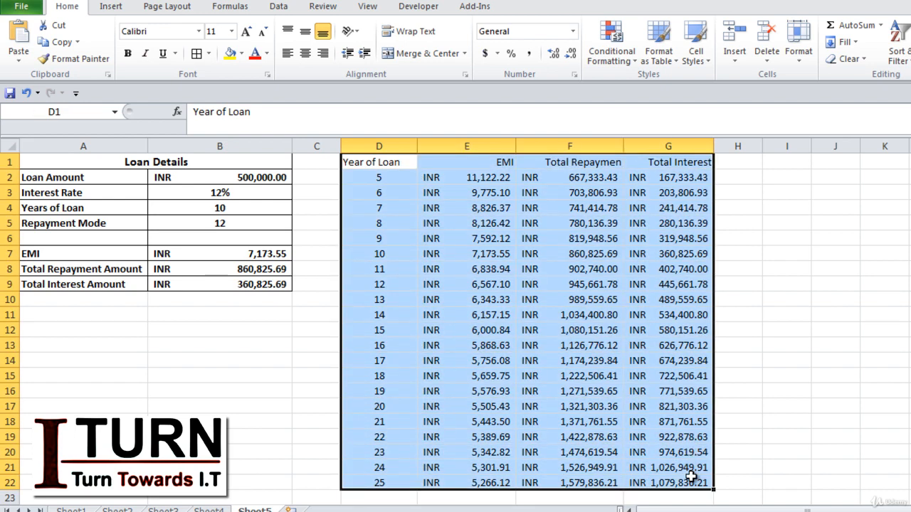
click(660, 62)
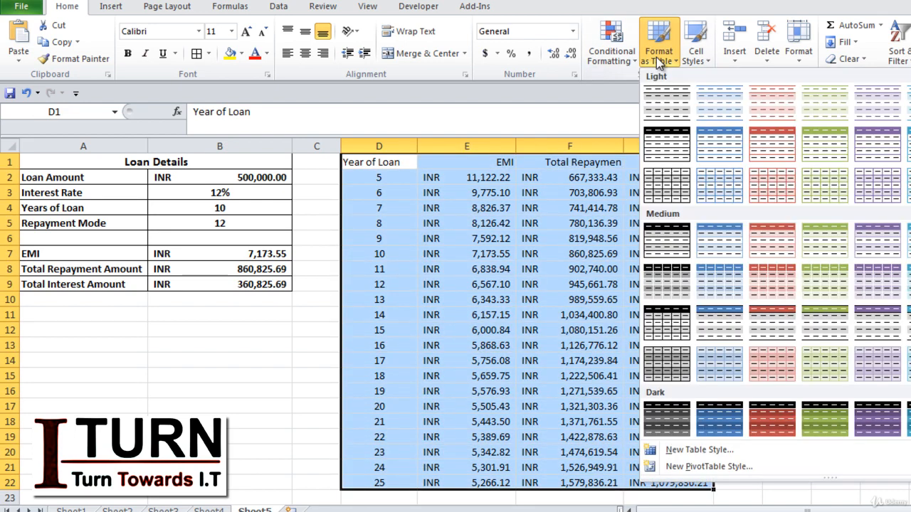
click(760, 145)
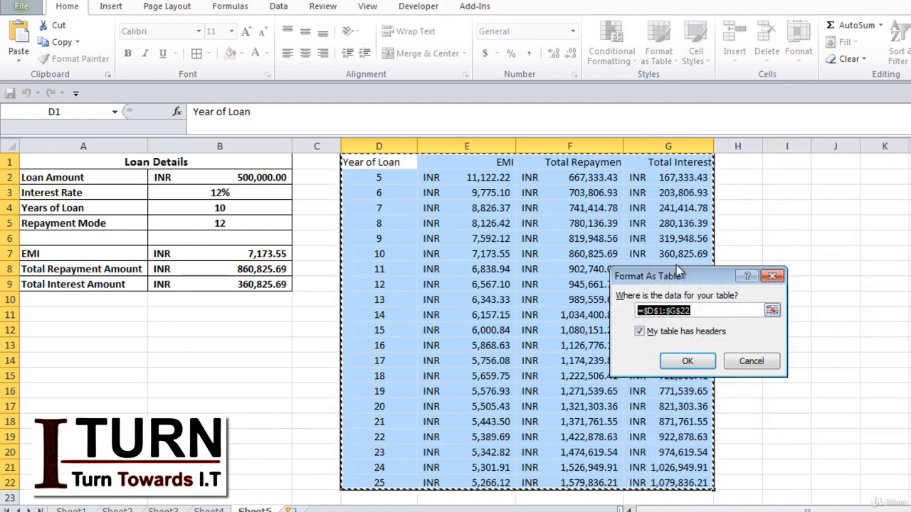
click(685, 361)
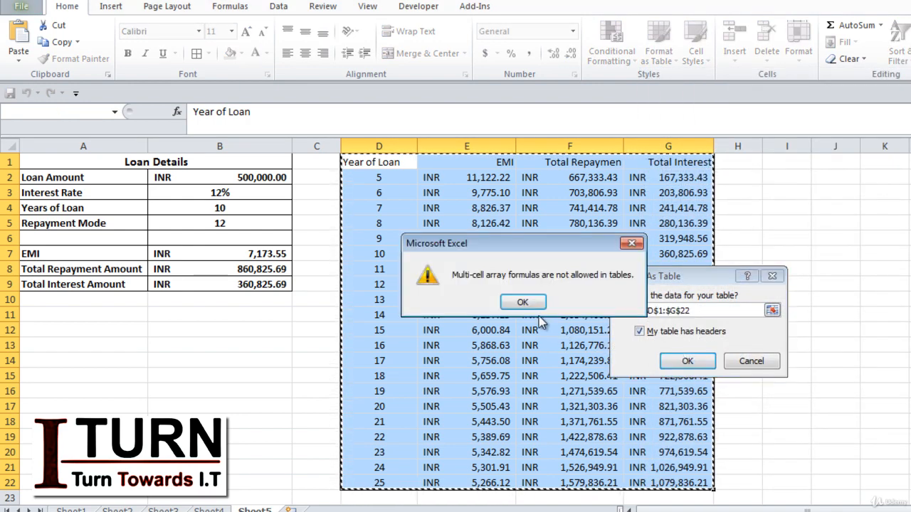
click(523, 302)
key(Escape)
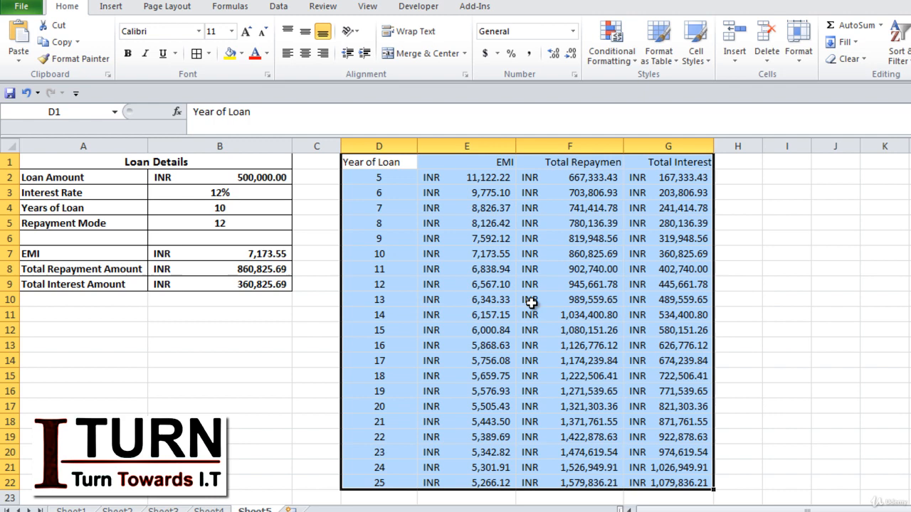
Apply the Heading 2 cell style to the table headings in D1:G1 and center them
click(381, 160)
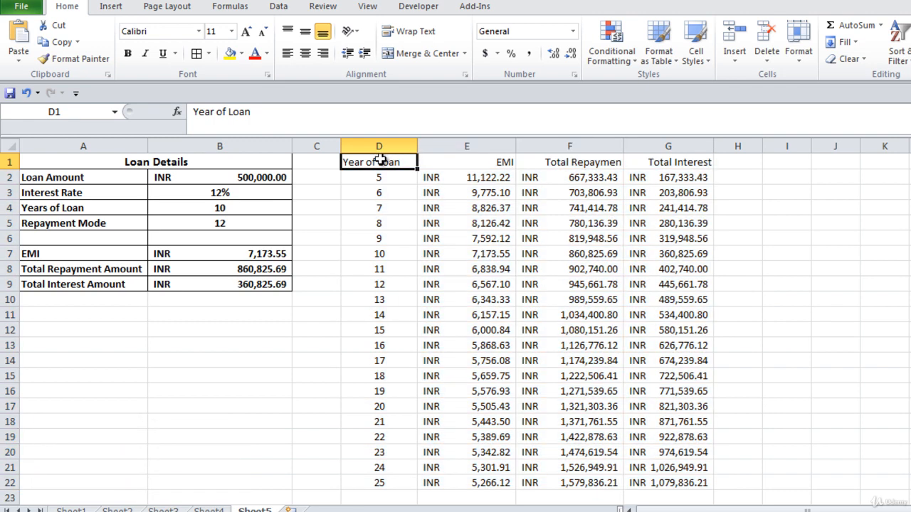
drag(380, 161, 650, 162)
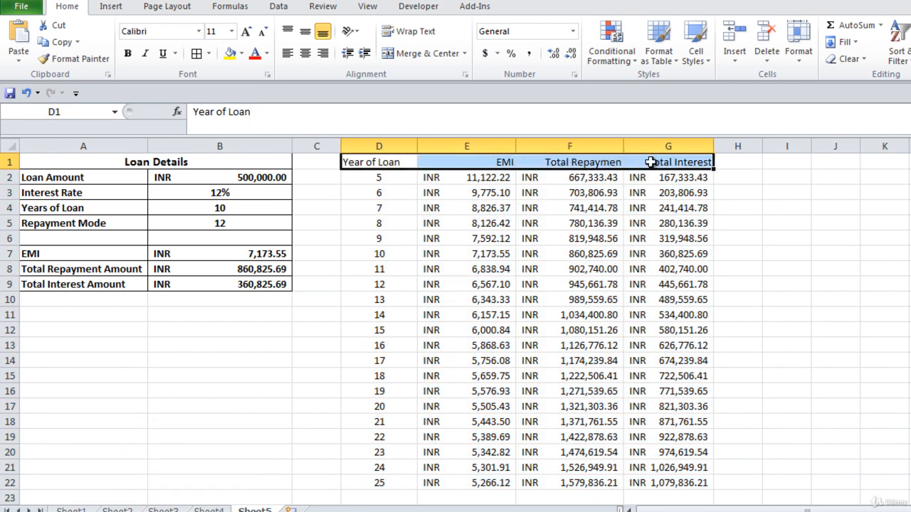
click(695, 64)
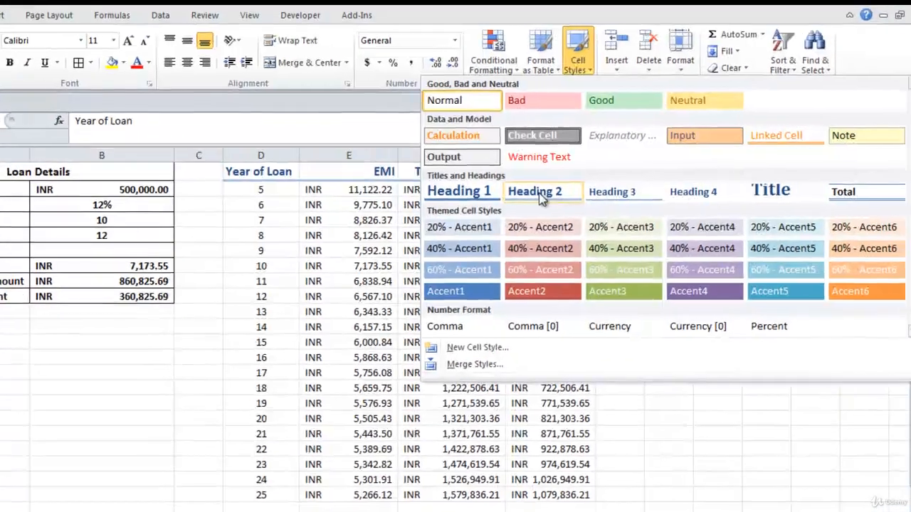
click(649, 183)
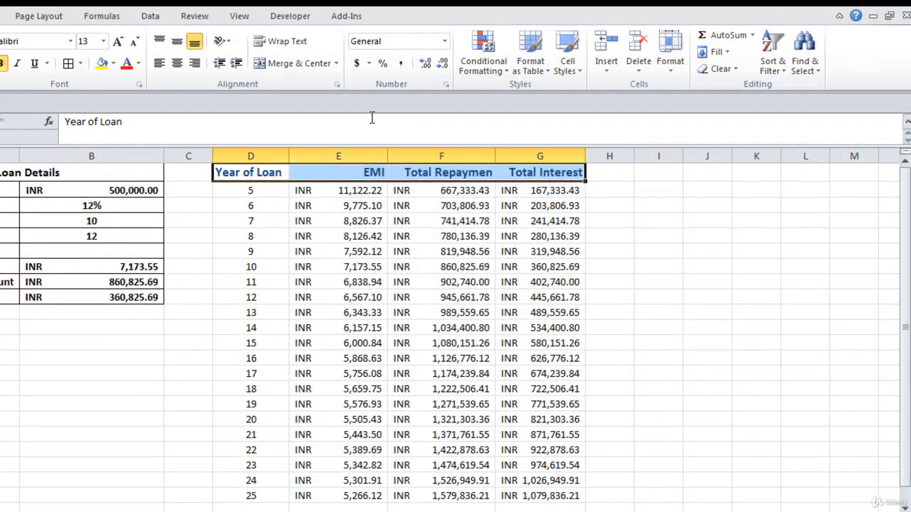
click(177, 64)
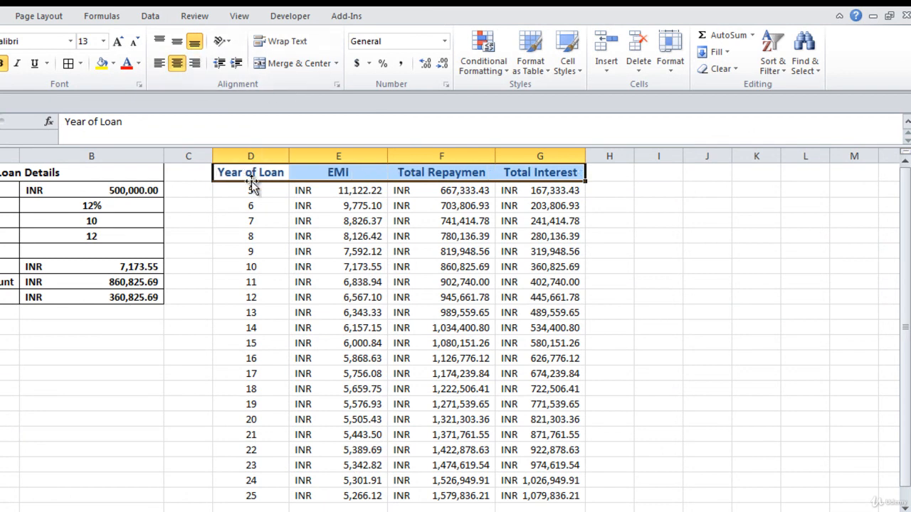
Apply the Total cell style to the data table values in D2:G22 and widen column G to fit its amounts
drag(255, 192, 559, 492)
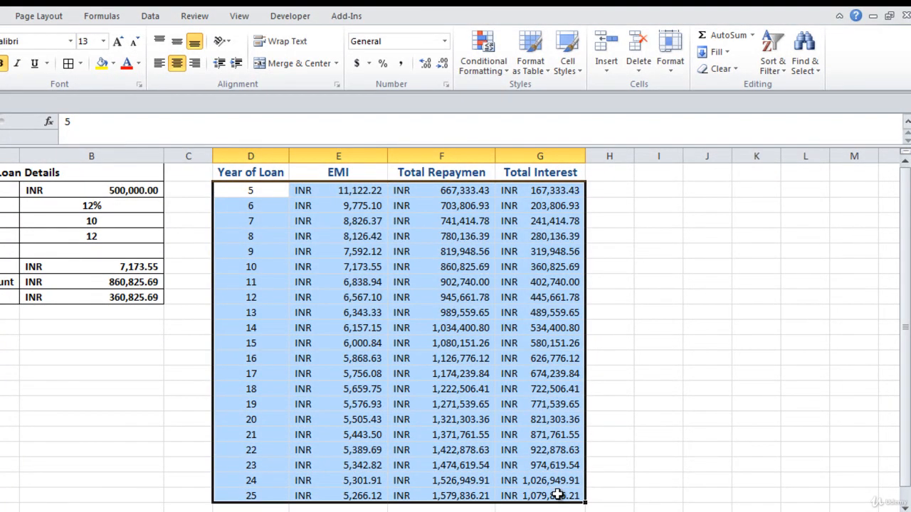
click(575, 73)
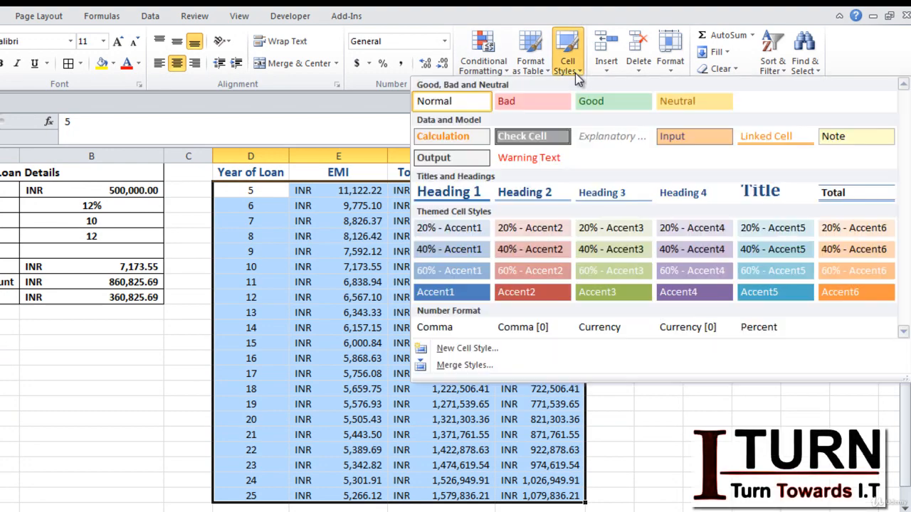
click(828, 197)
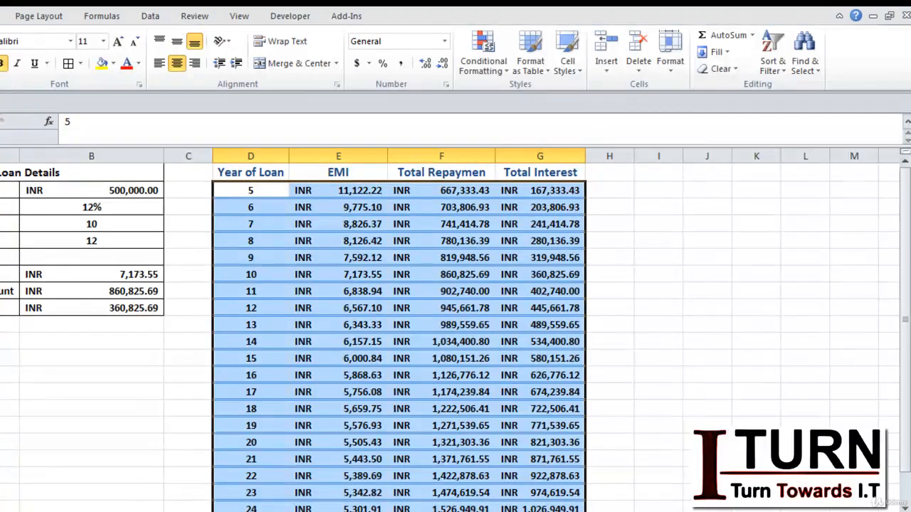
scroll(455, 330, down, 1)
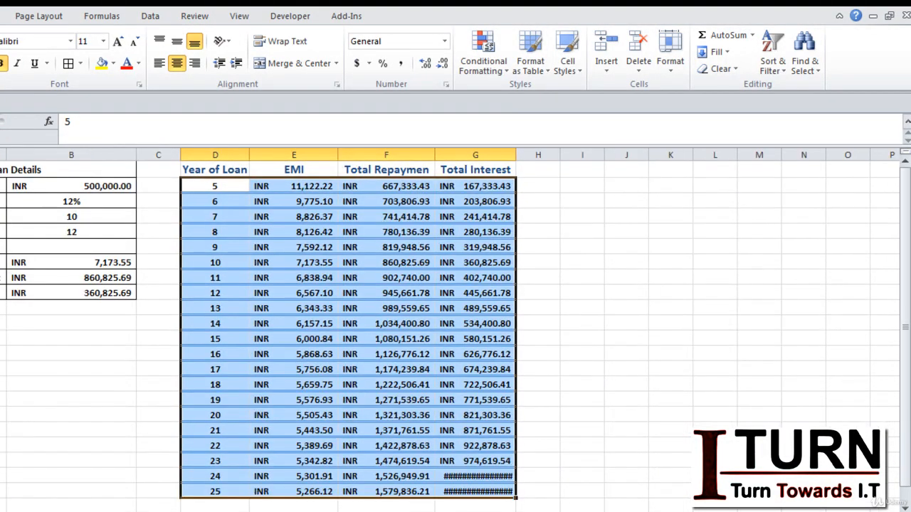
click(669, 459)
drag(516, 158, 538, 160)
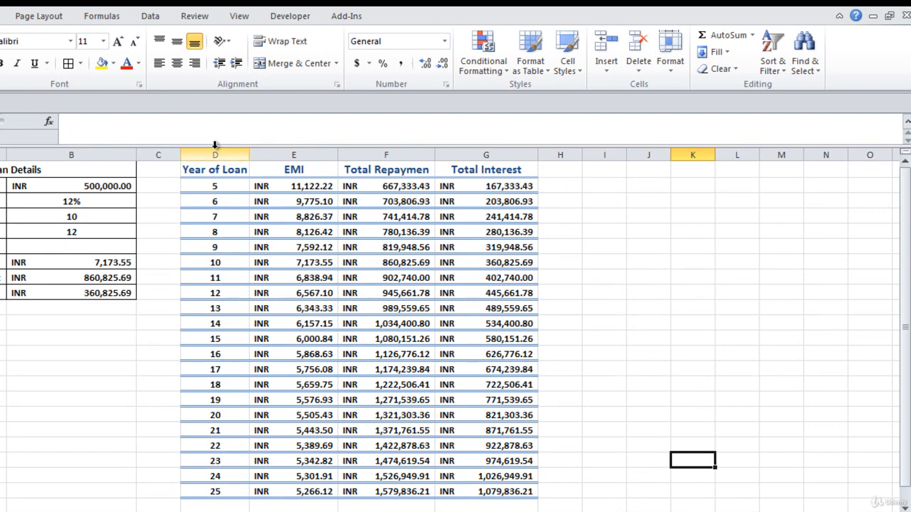
Delete columns D through G to remove the finished data table, keeping only the Loan Details block
drag(215, 151, 494, 145)
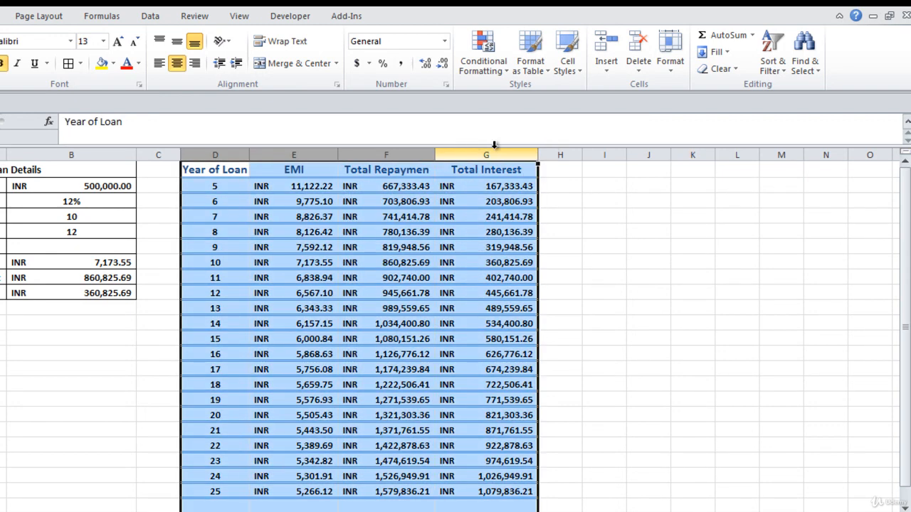
right_click(493, 145)
click(539, 265)
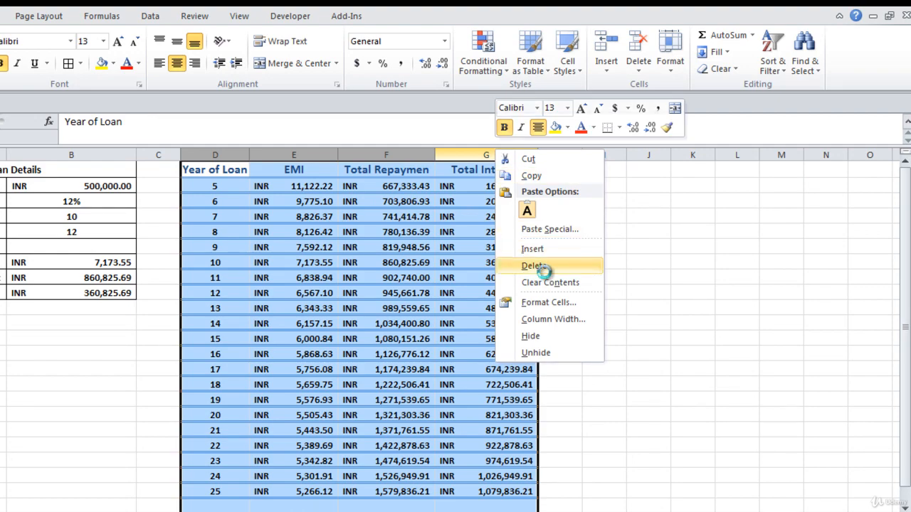
click(2, 322)
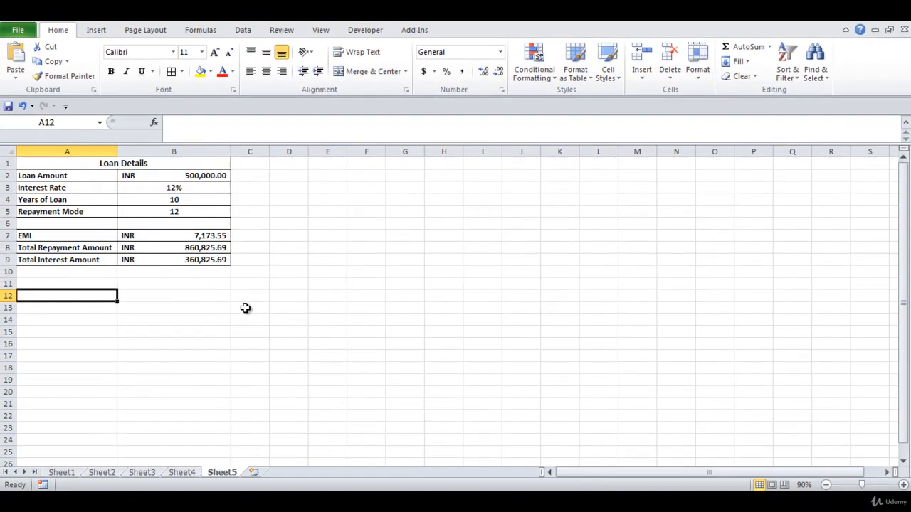
click(155, 332)
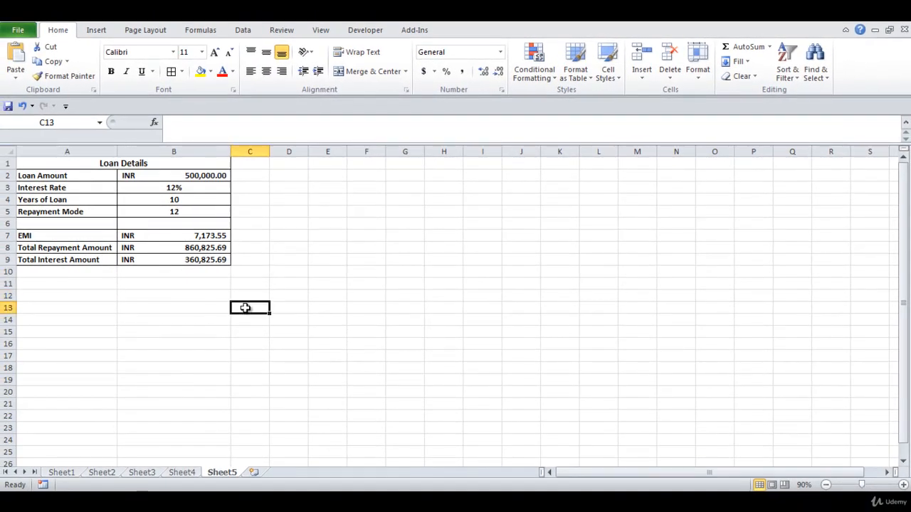
Enter the label "Loan Amount" in B13 and the value 500000 in C13
click(177, 306)
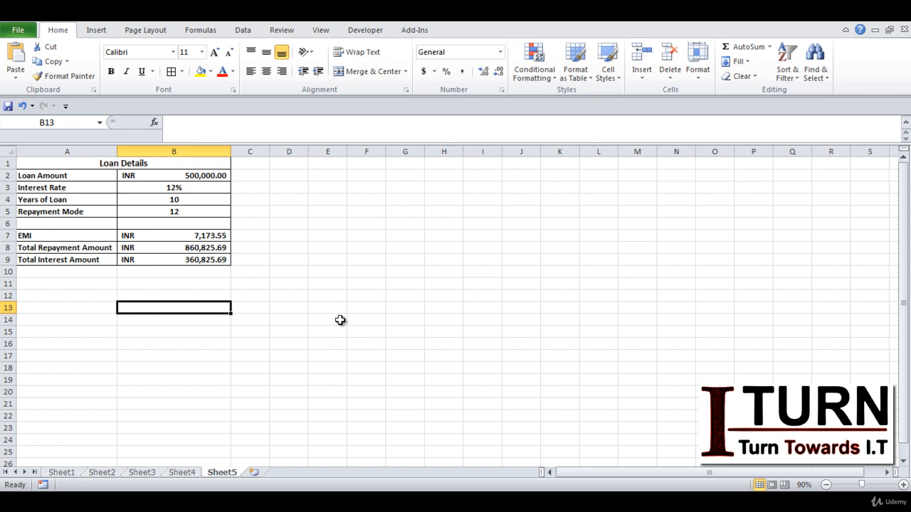
text(Loan)
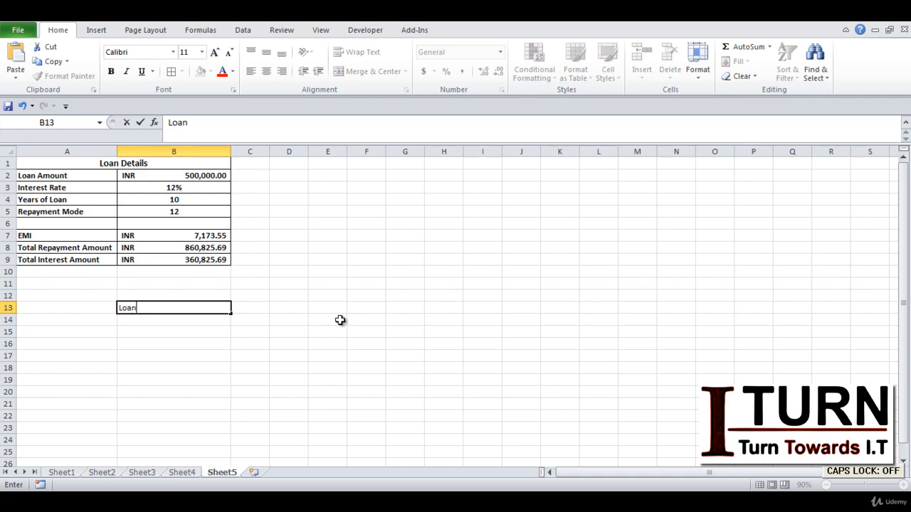
text( Amount)
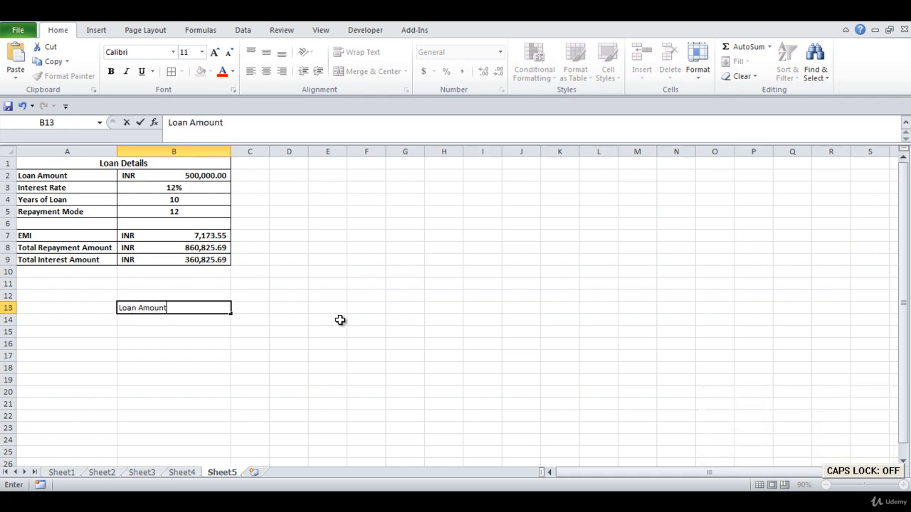
click(249, 329)
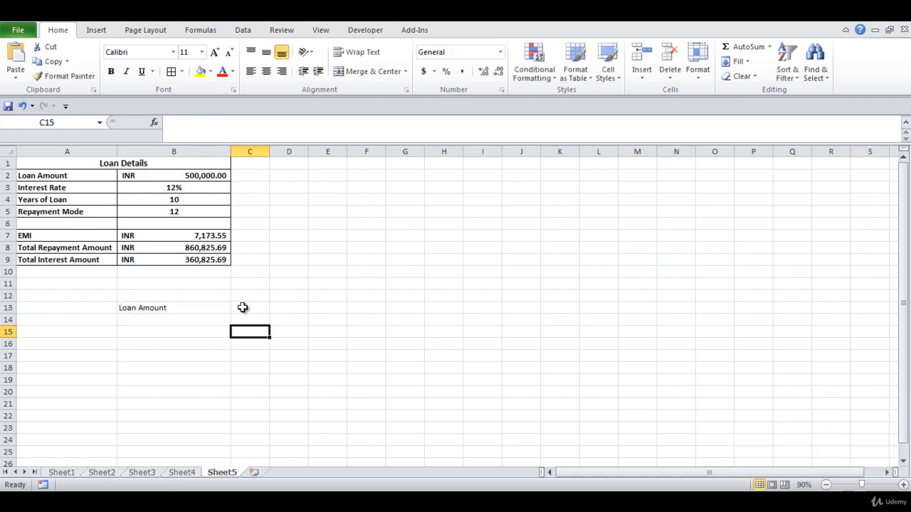
click(242, 308)
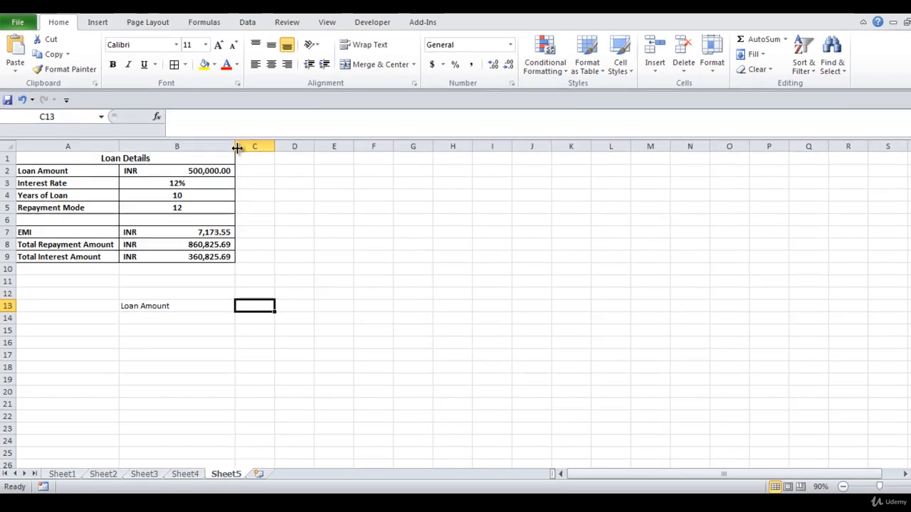
drag(230, 151, 208, 151)
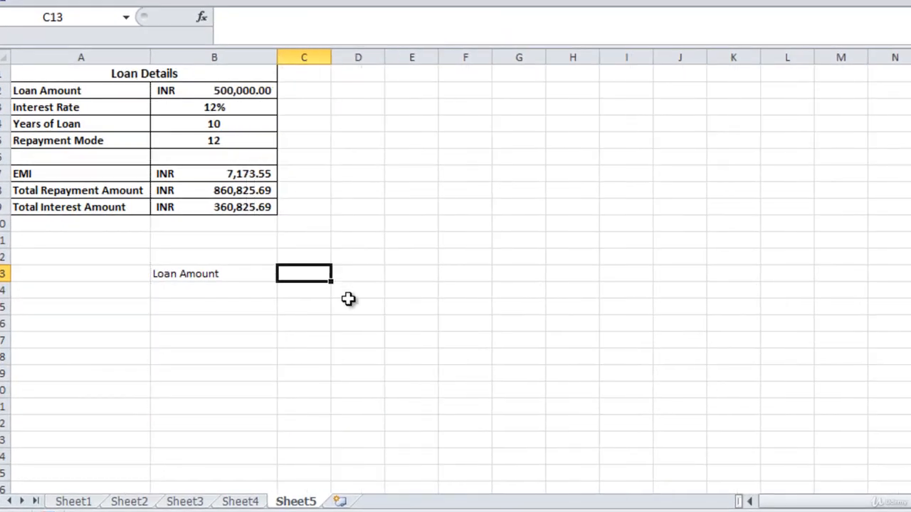
text(500000)
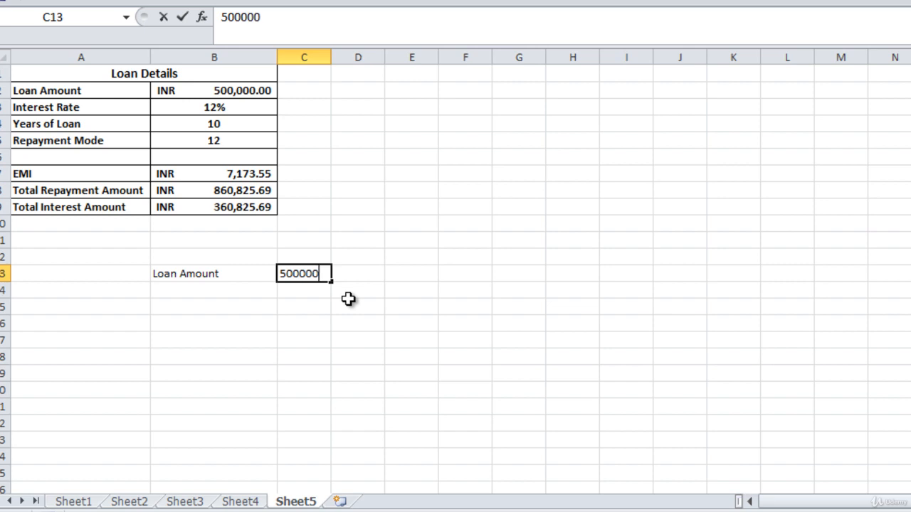
key(Return)
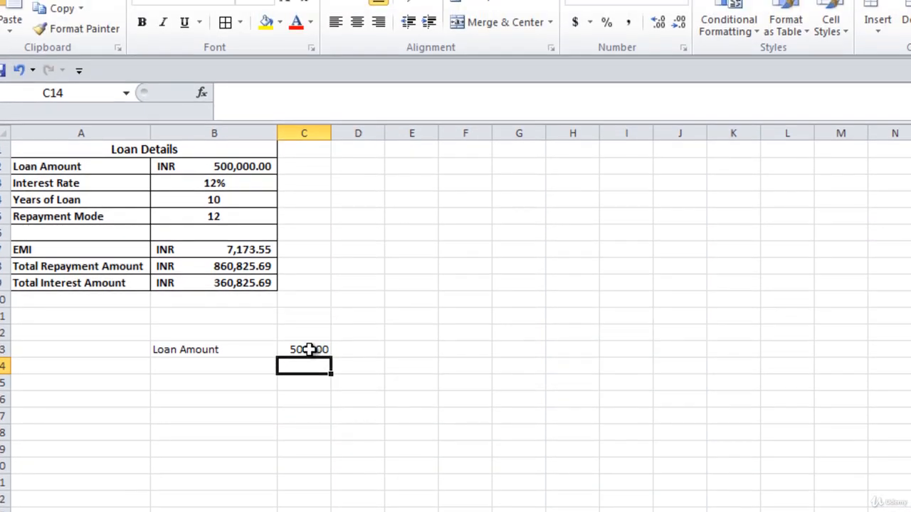
Format C13 as Currency with the INR symbol and two decimal places, and widen column C slightly
click(309, 290)
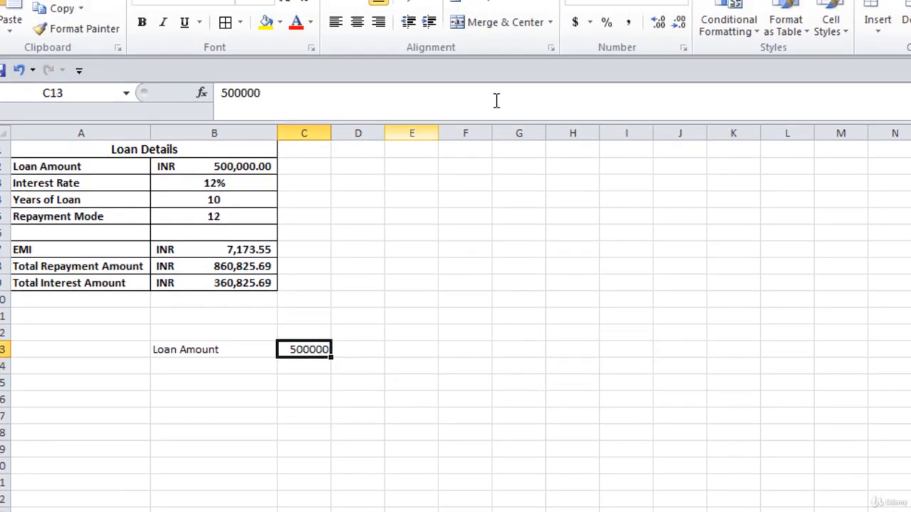
click(684, 47)
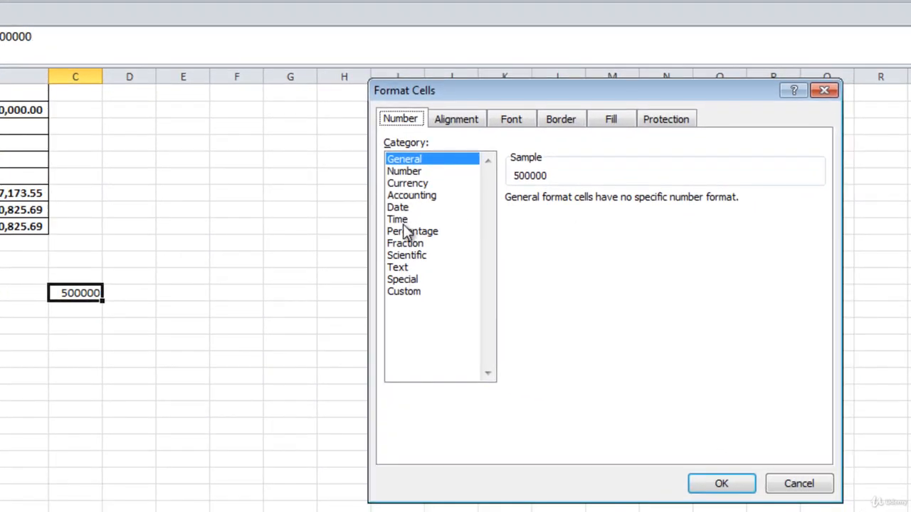
click(404, 184)
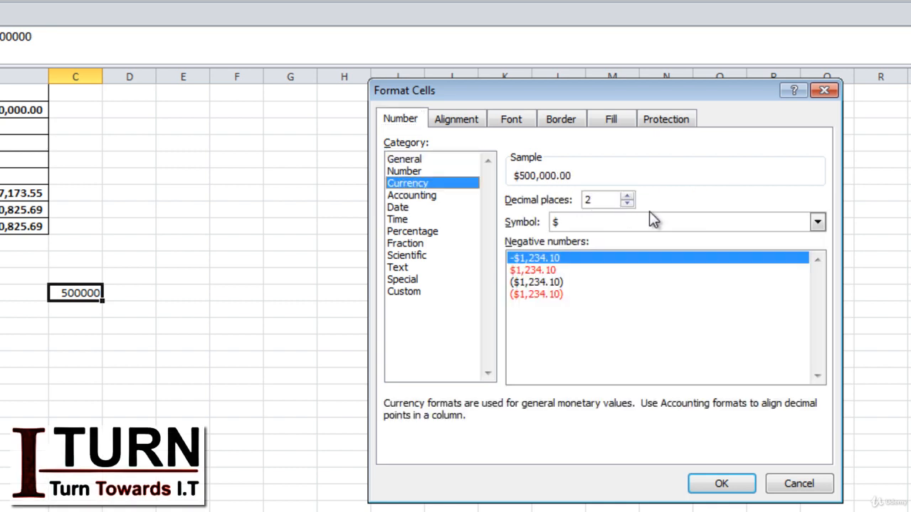
click(689, 224)
key(i)
key(i)
key(i)
key(i)
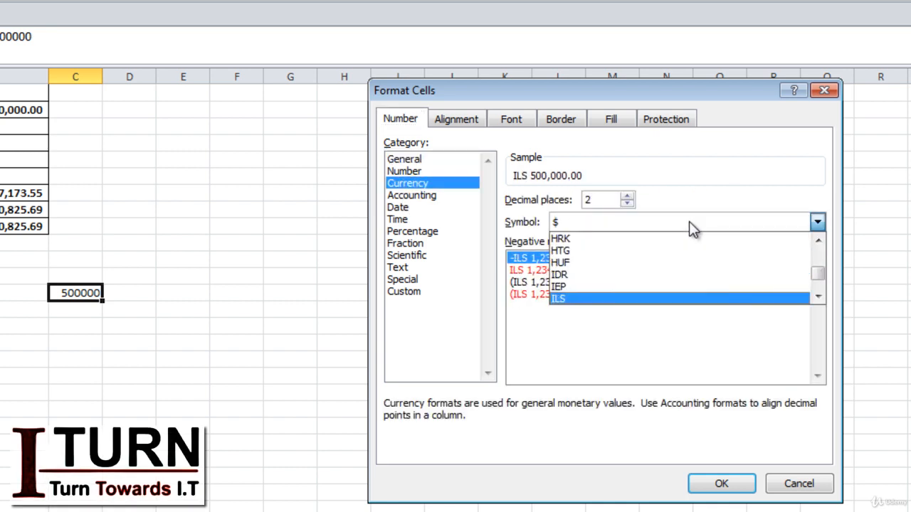
key(Return)
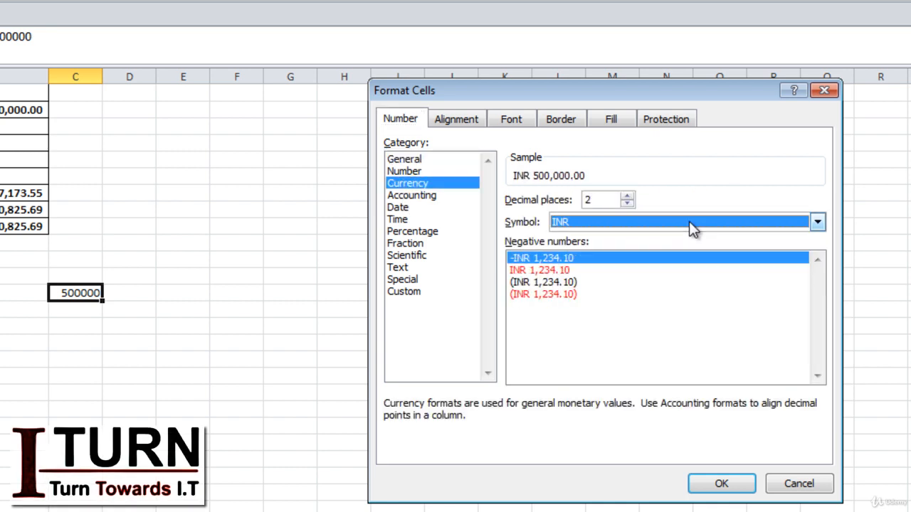
key(Return)
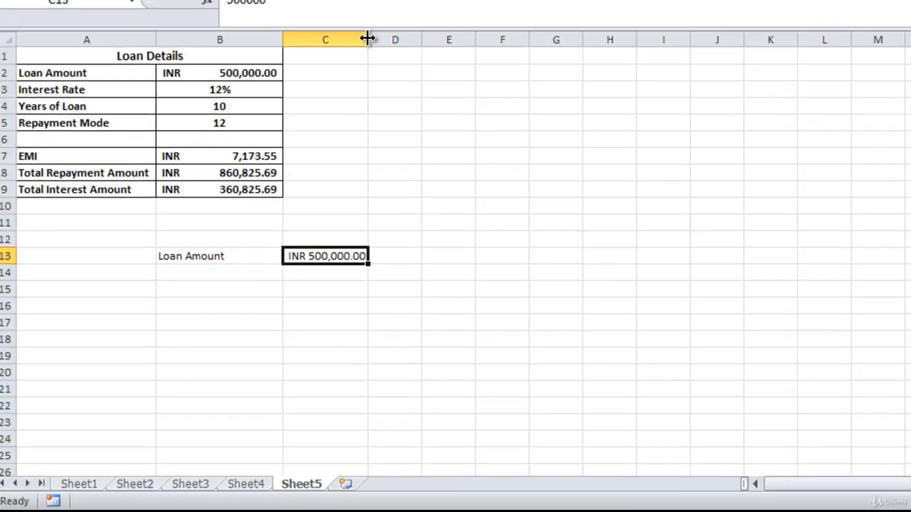
drag(134, 72, 158, 74)
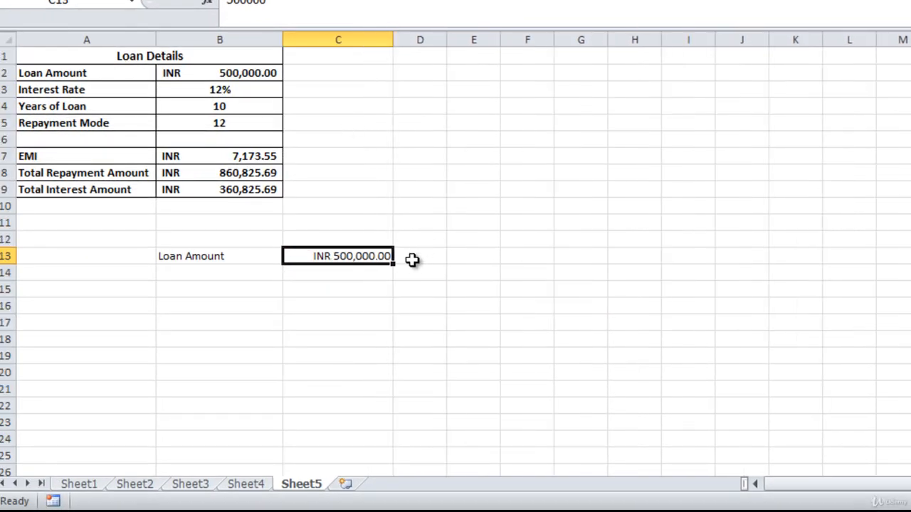
Copy the loan amount from C13 into D13 and change D13 to 1000000
drag(392, 263, 420, 255)
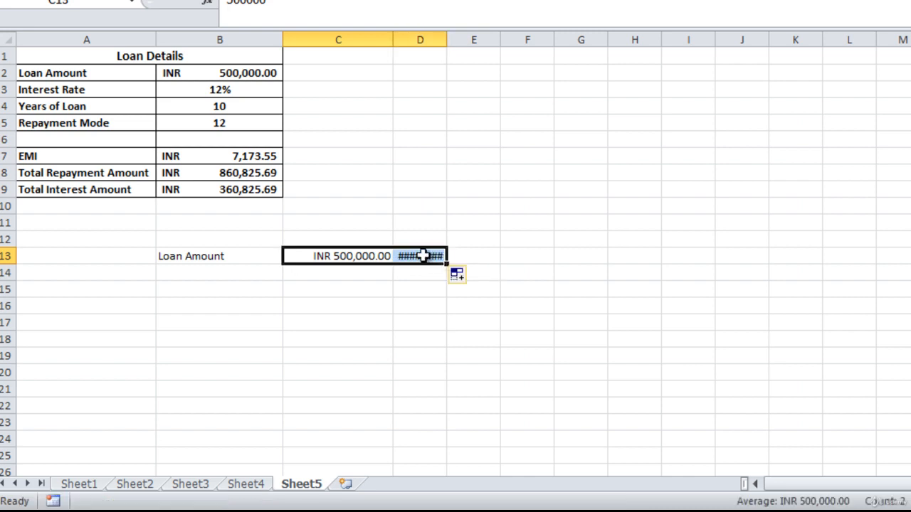
click(421, 256)
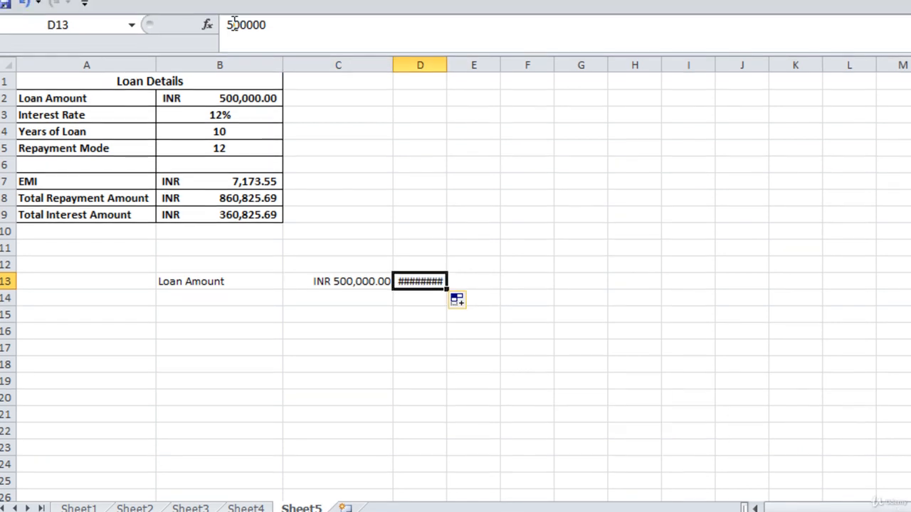
click(234, 0)
key(BackSpace)
text(1)
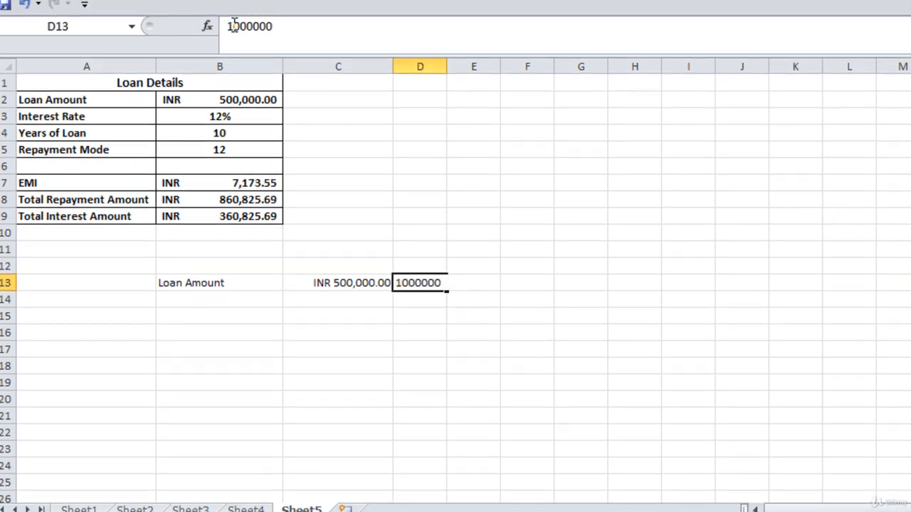
key(Return)
Extend the loan amounts in C13:D13 as a series across to K13 and autofit the widths of columns E through K
click(372, 284)
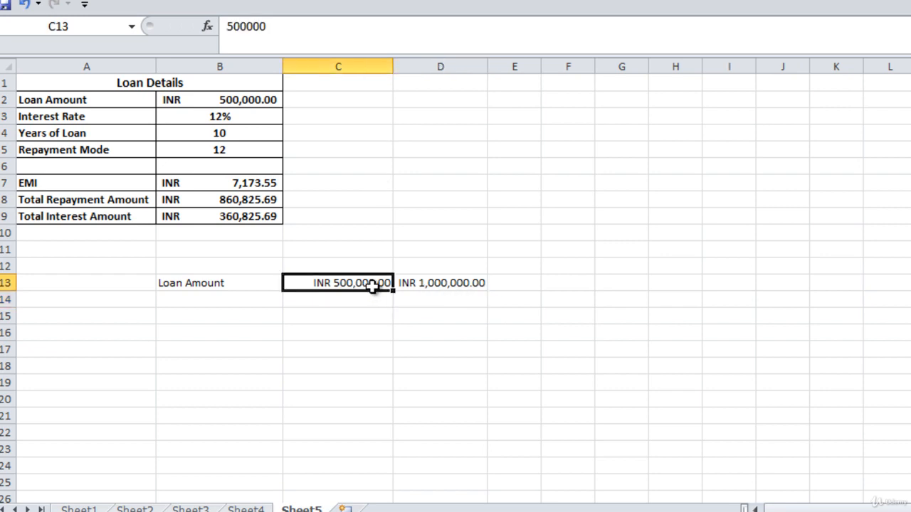
drag(372, 285, 847, 293)
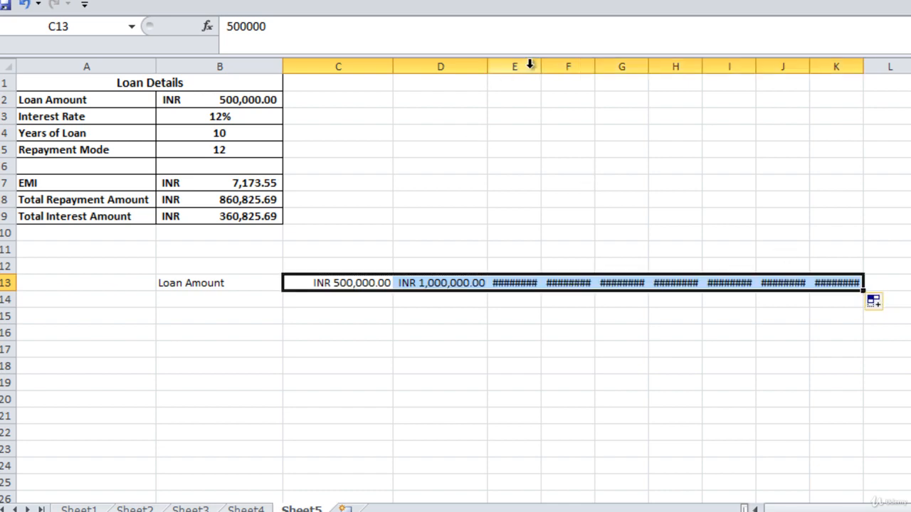
drag(530, 64, 811, 64)
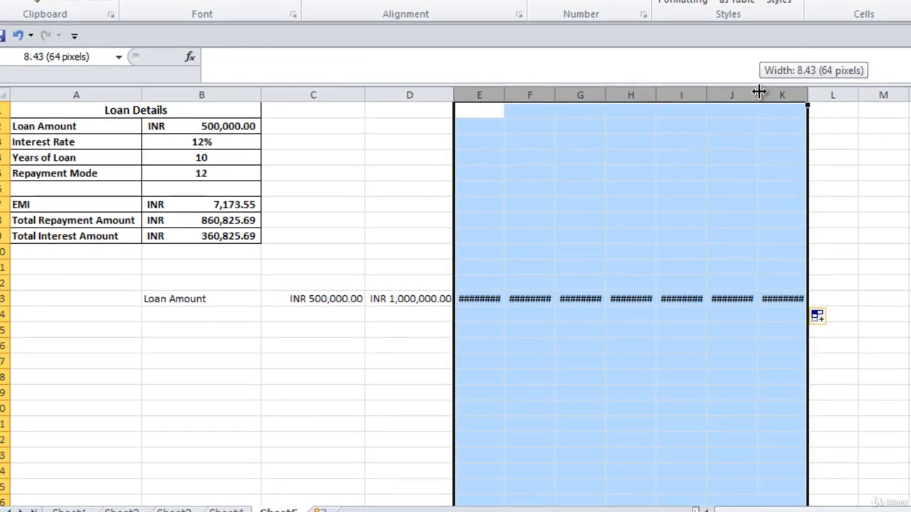
double_click(759, 91)
click(591, 423)
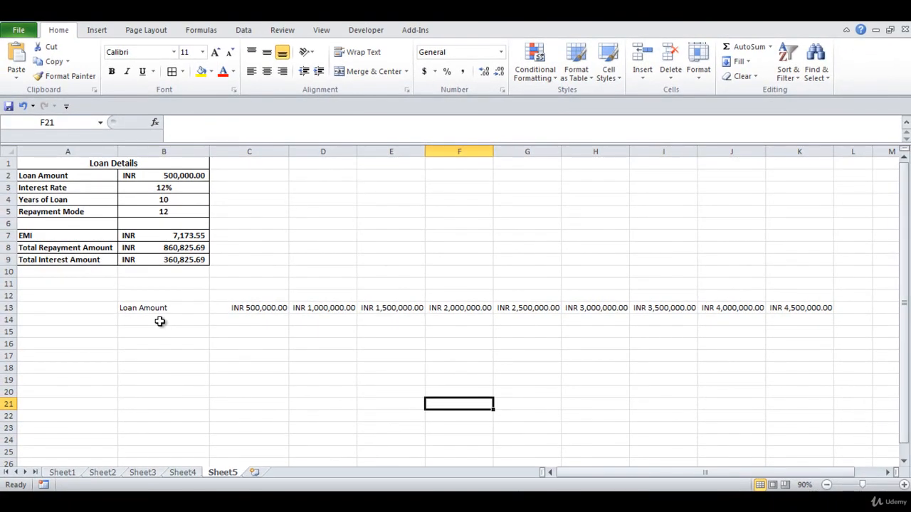
Link B14, B15 and B16 to the EMI (B7), Total Repayment Amount (B8) and Total Interest Amount (B9)
click(160, 321)
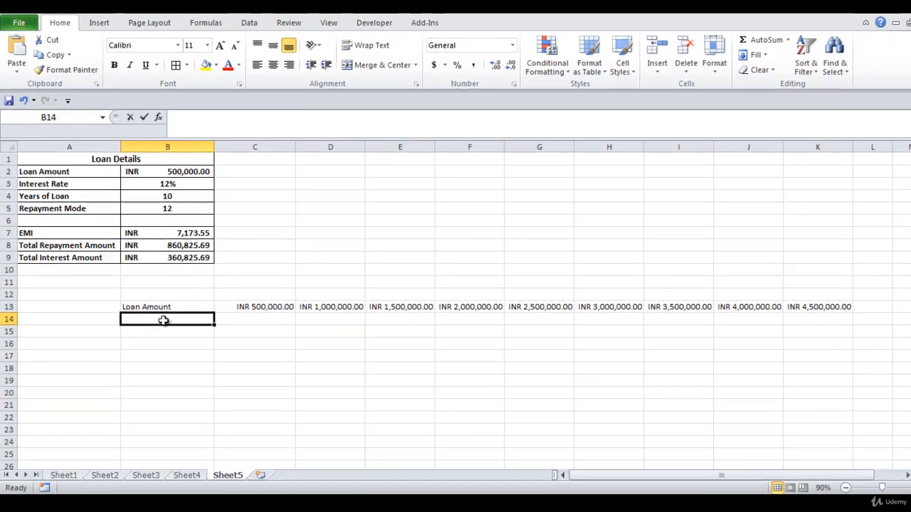
text(=)
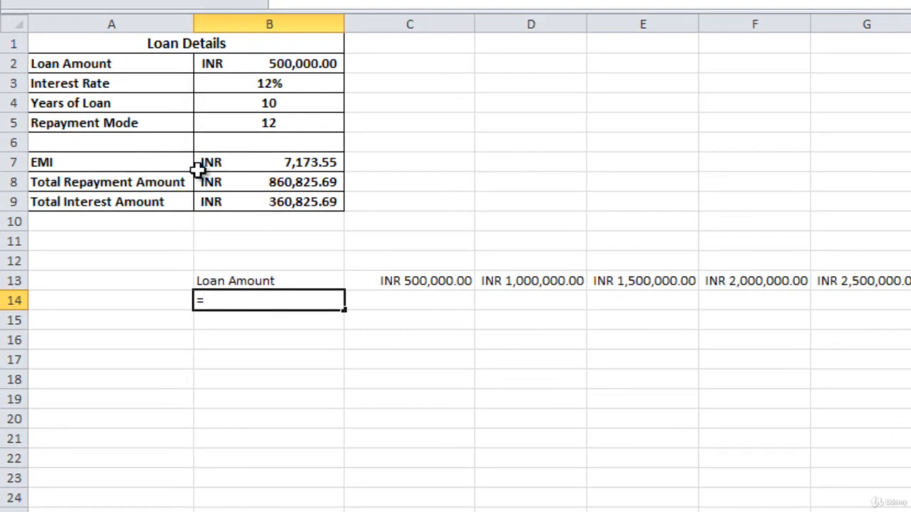
click(249, 163)
key(Return)
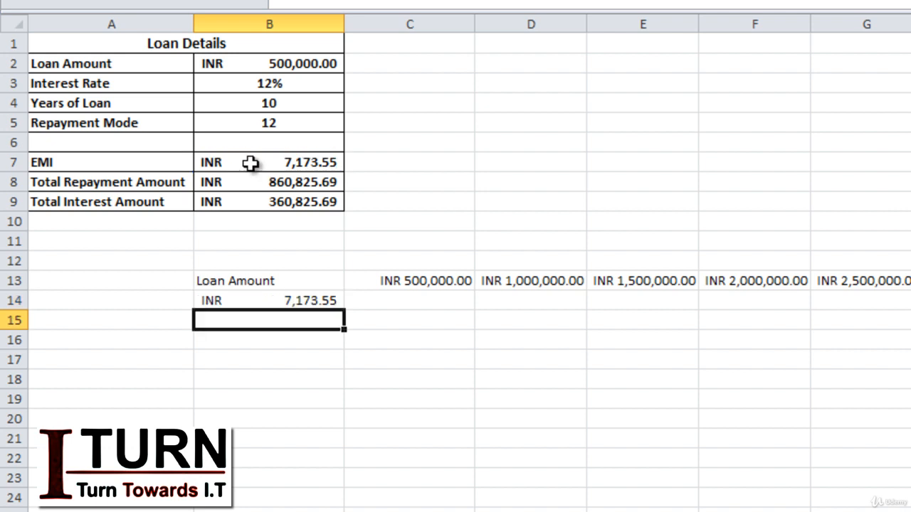
text(=)
click(254, 182)
key(Return)
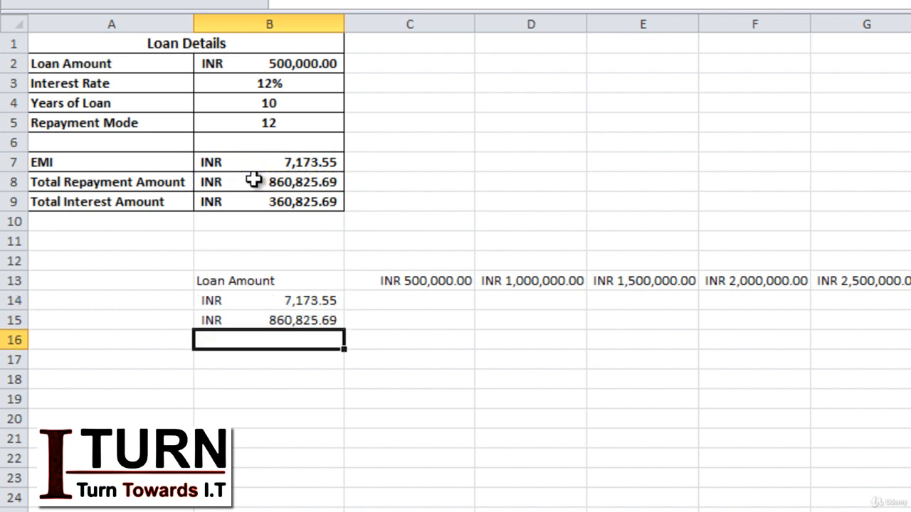
text(=)
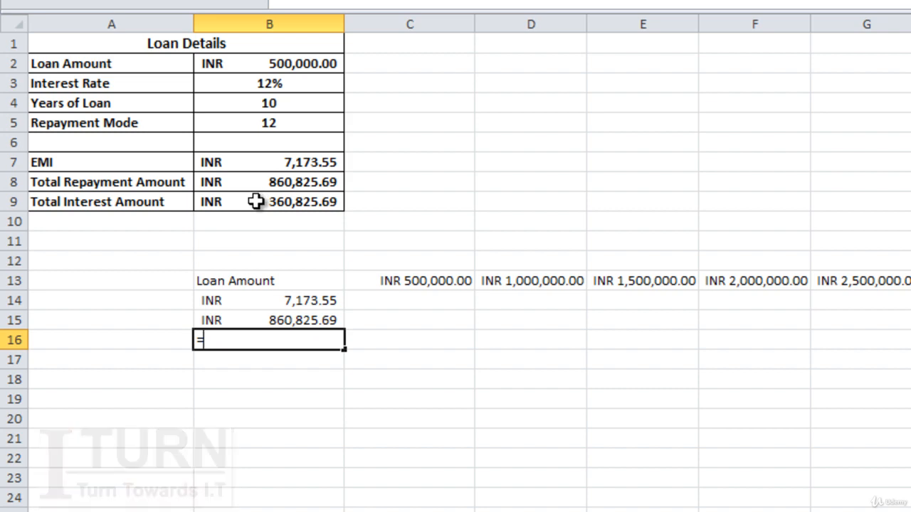
click(254, 202)
key(Return)
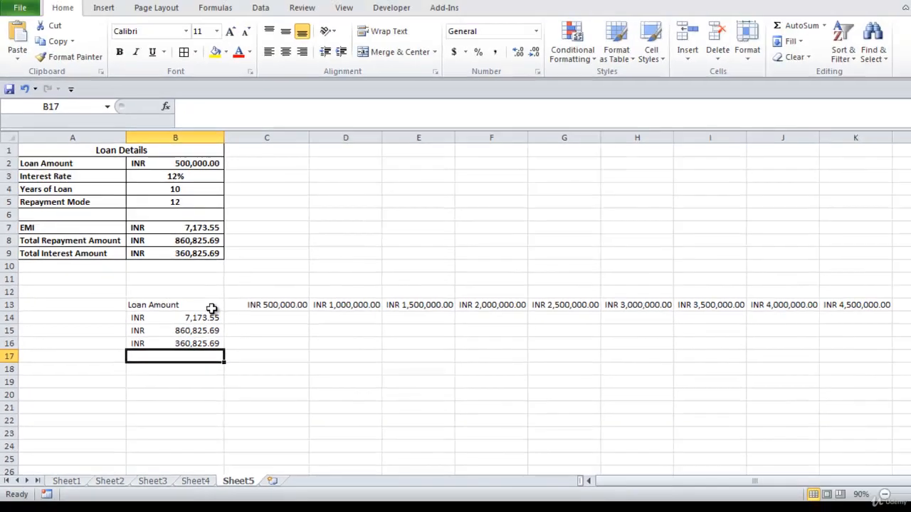
Create a one-variable data table on B13:K16 using loan amount cell B2 as the row input cell
drag(335, 284, 910, 341)
drag(661, 345, 791, 340)
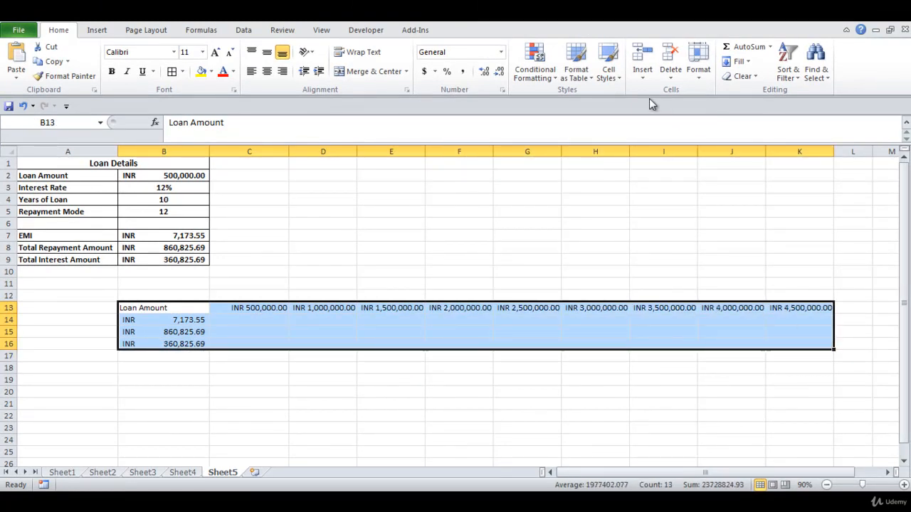
click(243, 32)
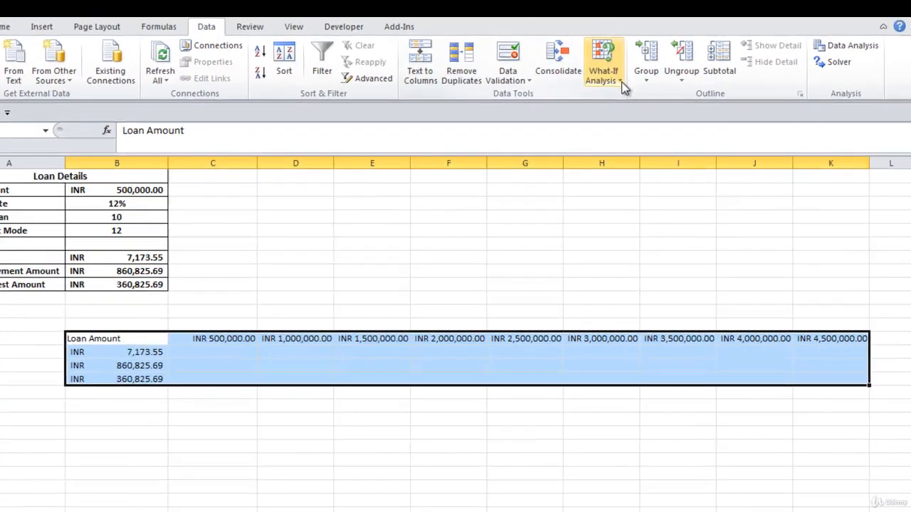
click(612, 79)
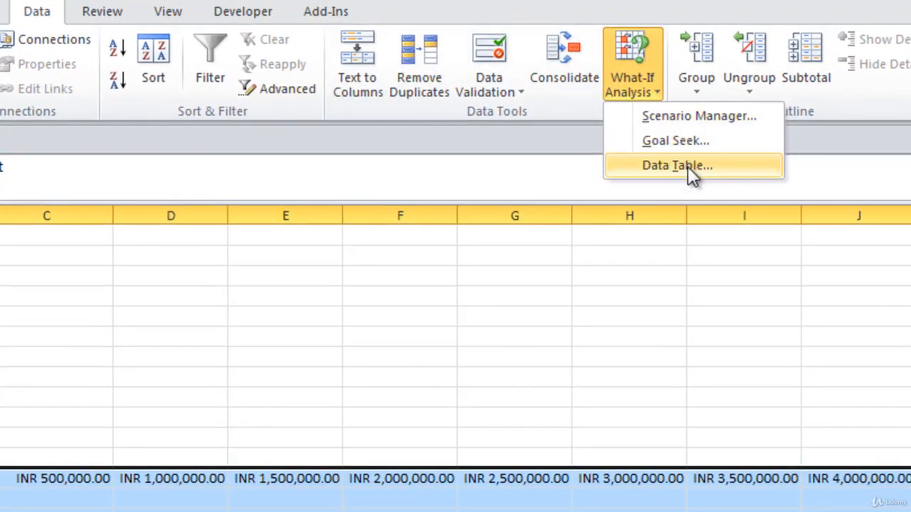
click(683, 164)
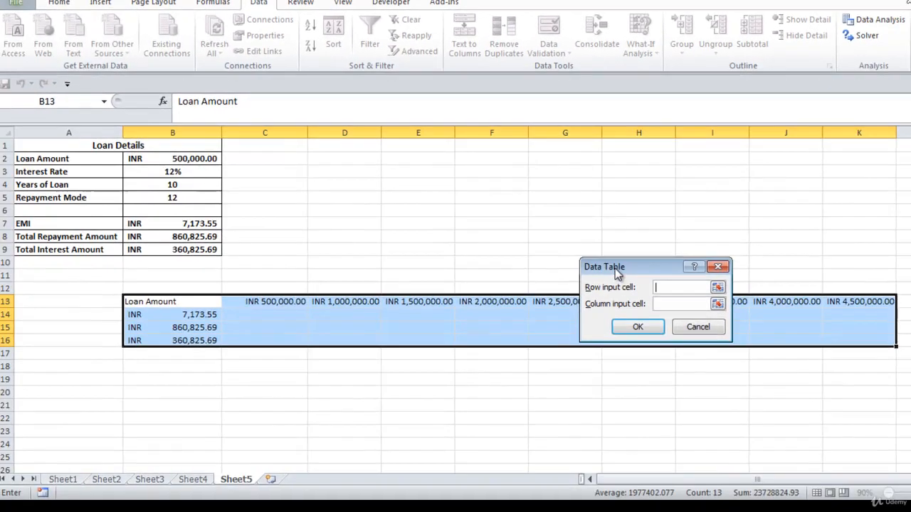
drag(607, 359, 574, 242)
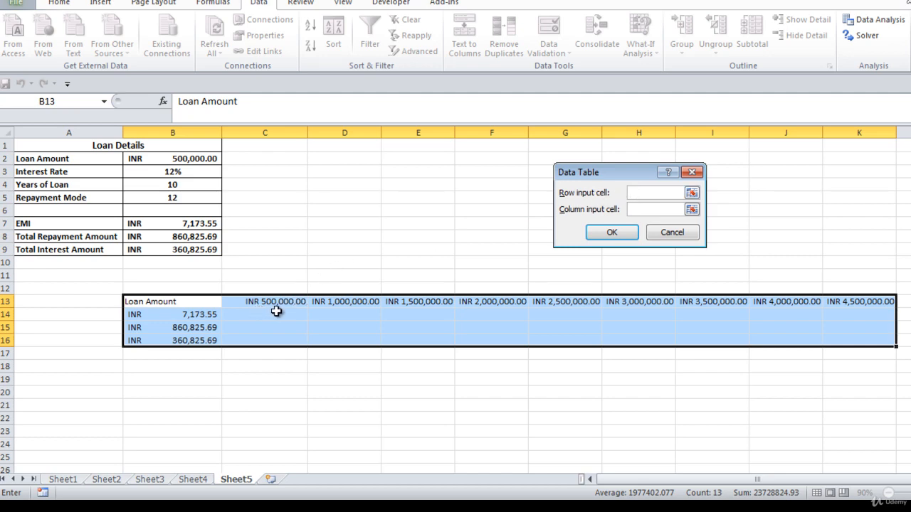
click(165, 161)
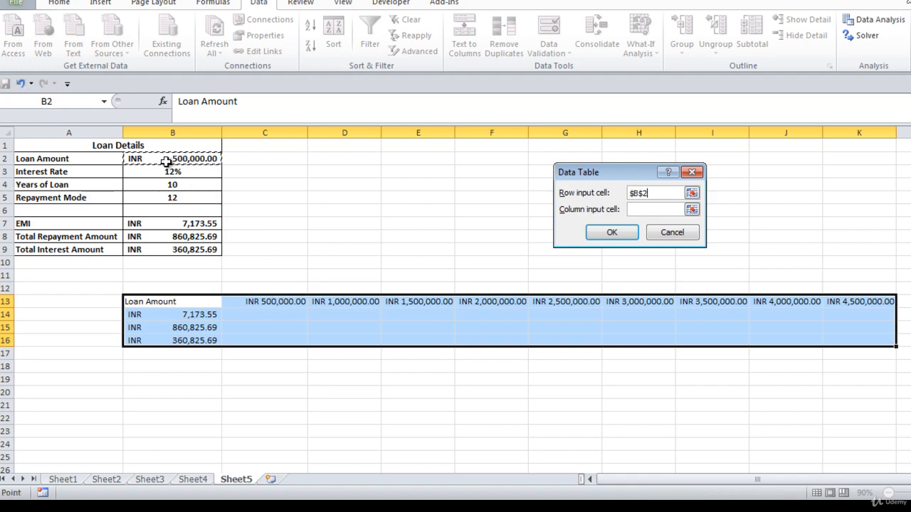
click(610, 232)
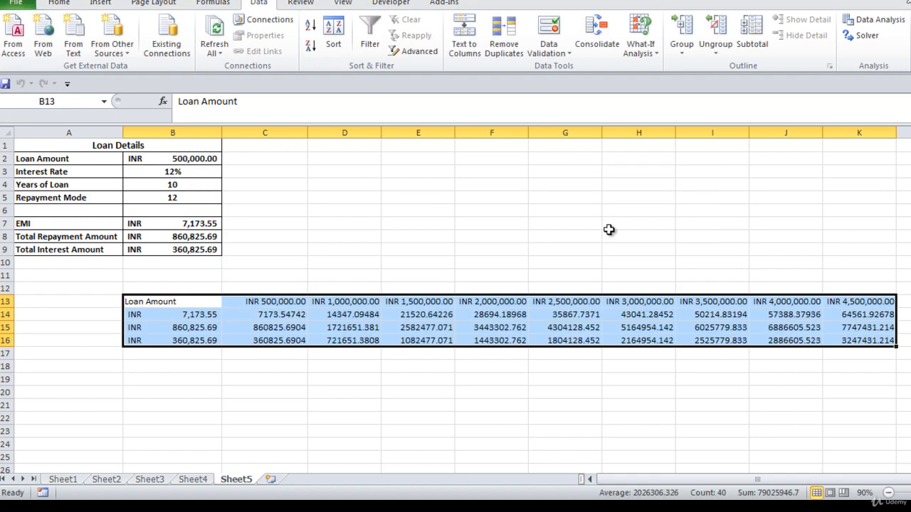
Copy the INR currency format of C13 onto the data table results in C14:K16
click(265, 302)
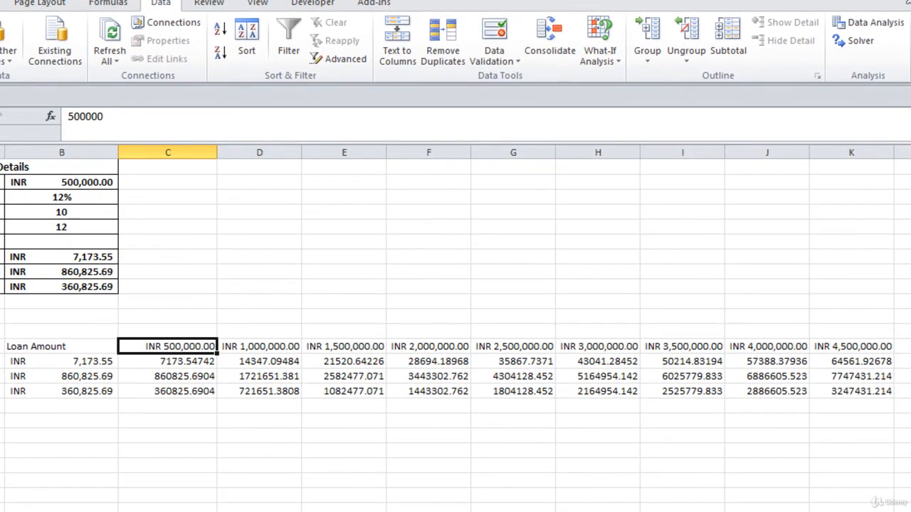
key(alt+h)
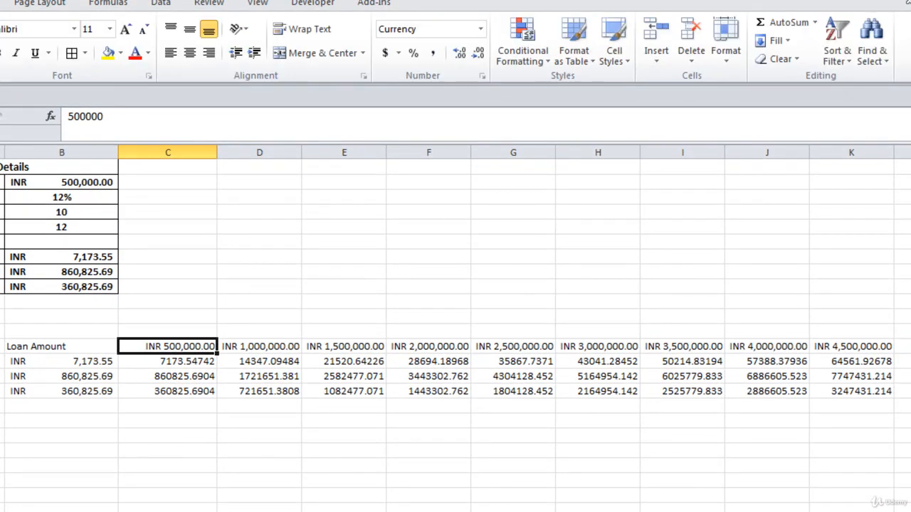
key(ctrl+c)
mouse_move(163, 360)
mouse_down()
mouse_move(544, 393)
mouse_move(864, 391)
mouse_up()
click(210, 454)
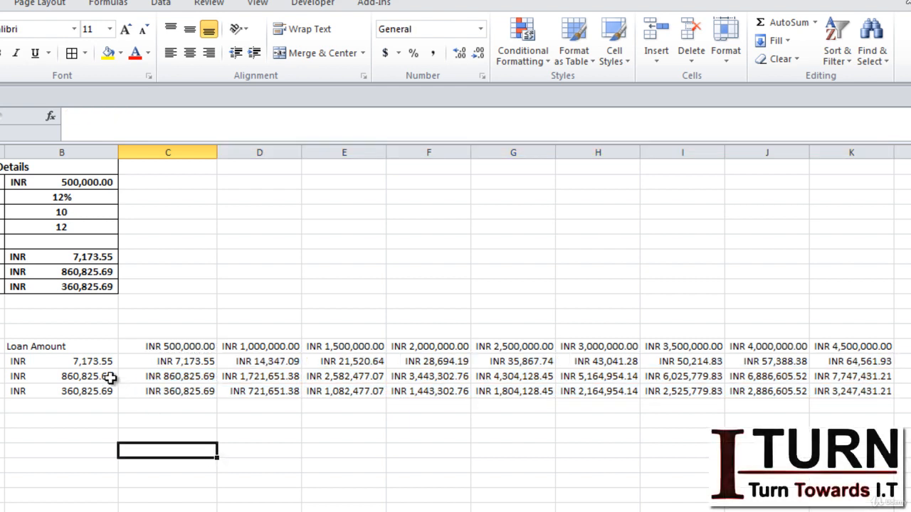
Set the Interest Rate in B3 to 10% to recalculate the loan amount data table
click(76, 361)
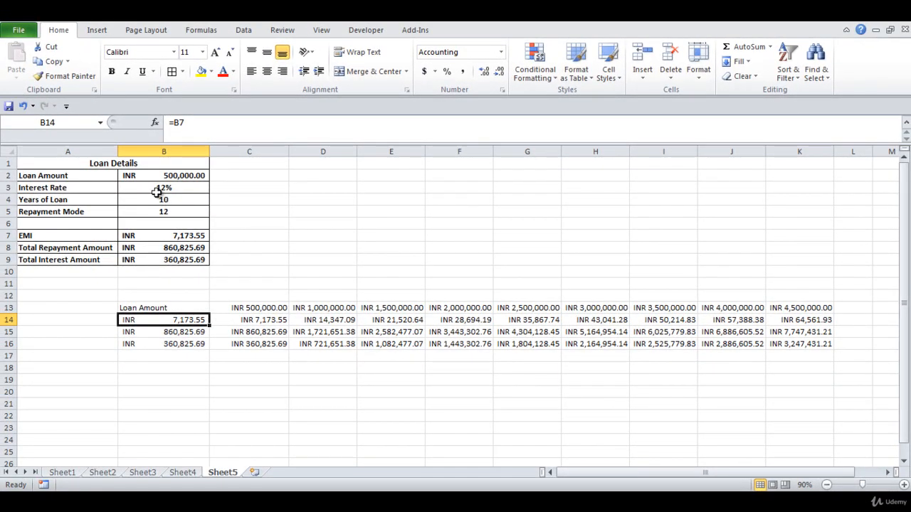
click(156, 190)
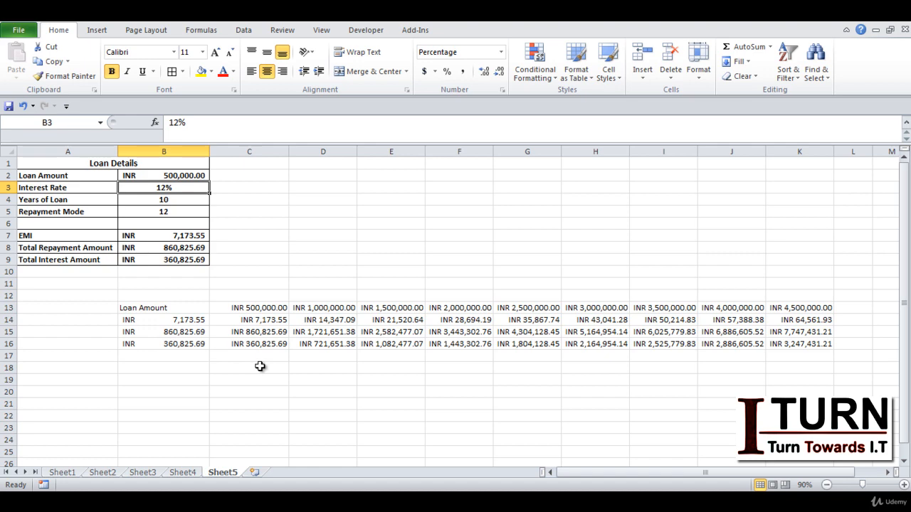
text(10)
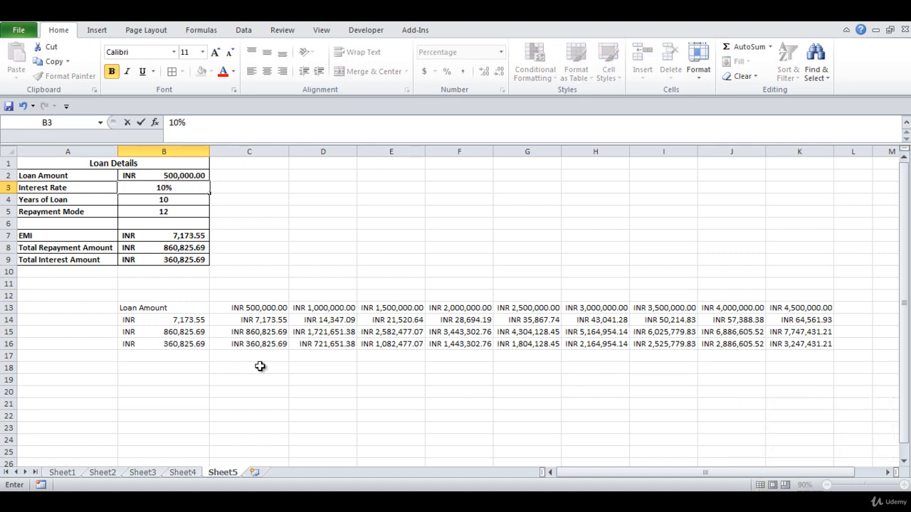
key(Return)
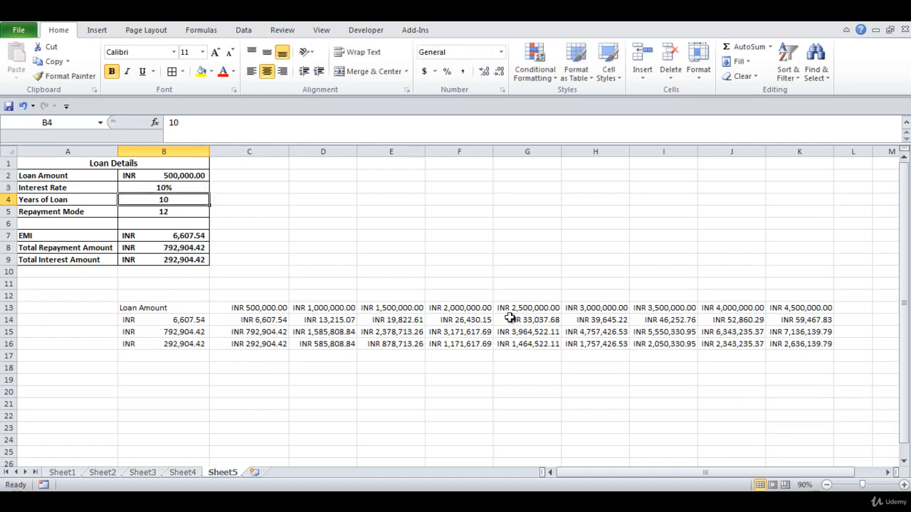